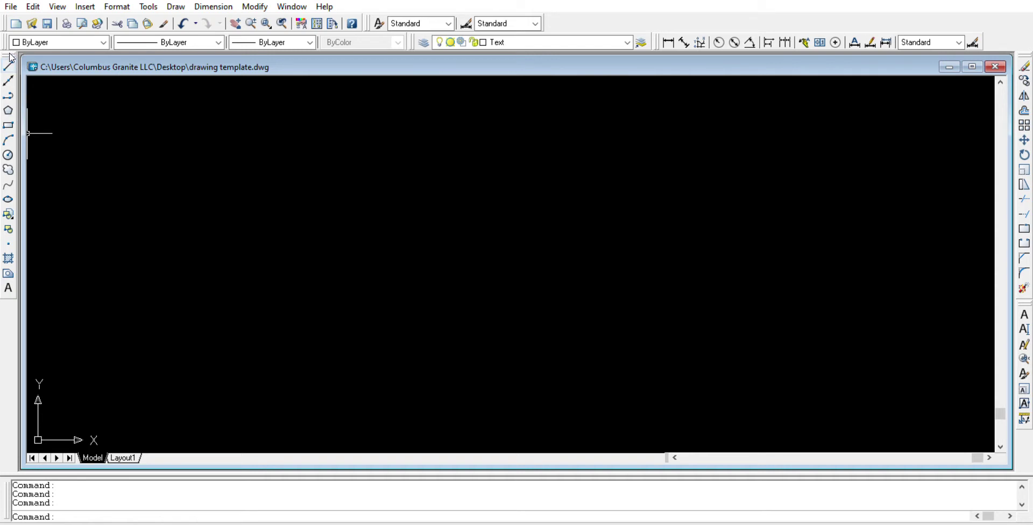
Step: Draw a horizontal line 100 units long to the right as the top outer edge of the L-shaped countertop
click(10, 58)
click(10, 60)
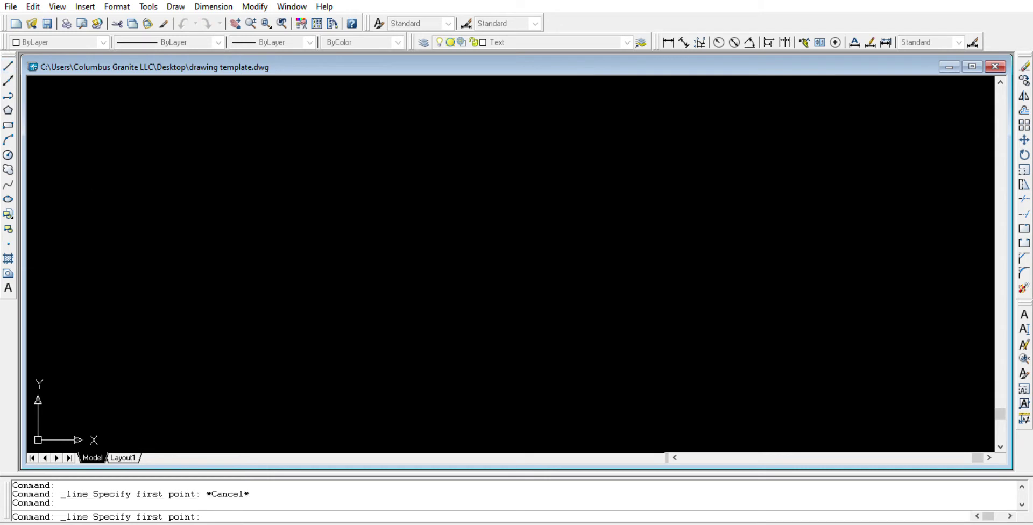
click(156, 205)
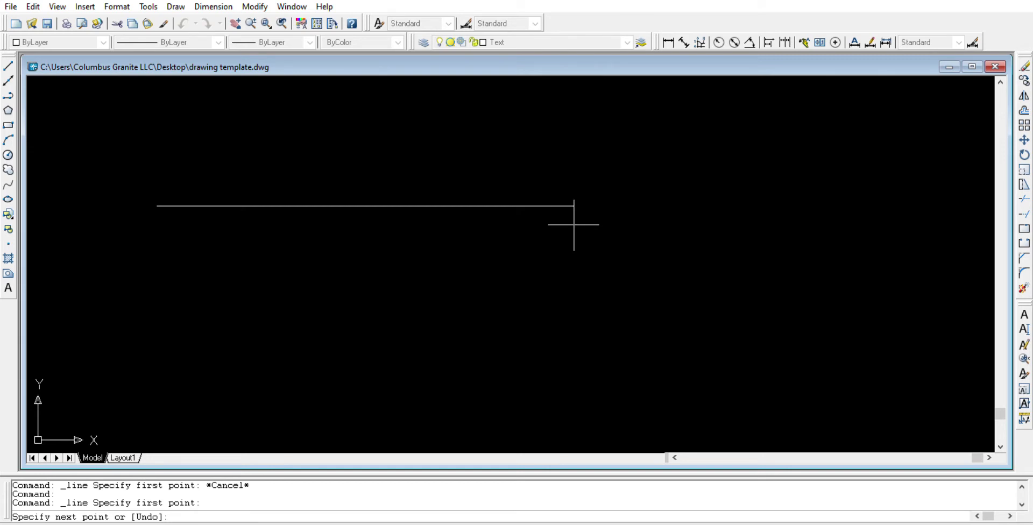
text(100)
key(Return)
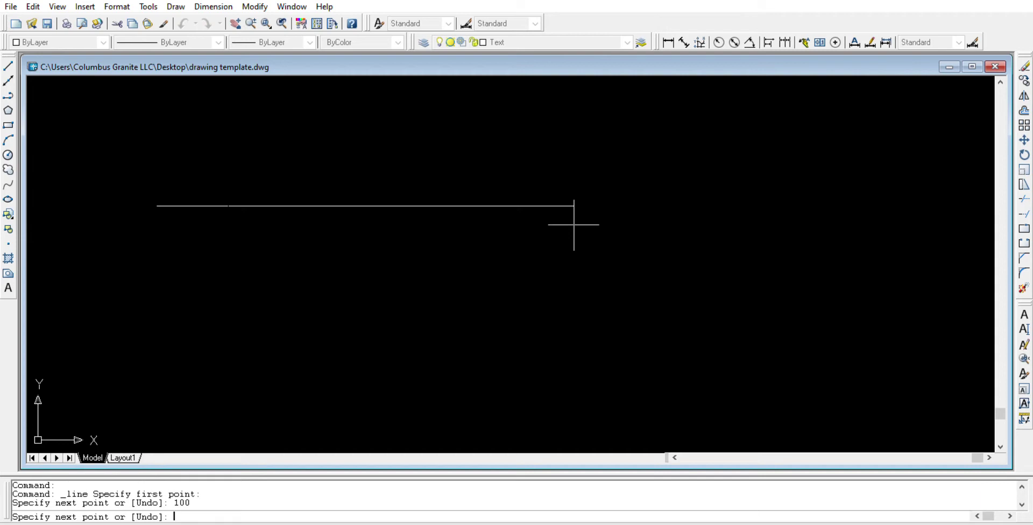
Step: Continue the line 100 units straight down from the top edge's right end
scroll(592, 156, down, 5)
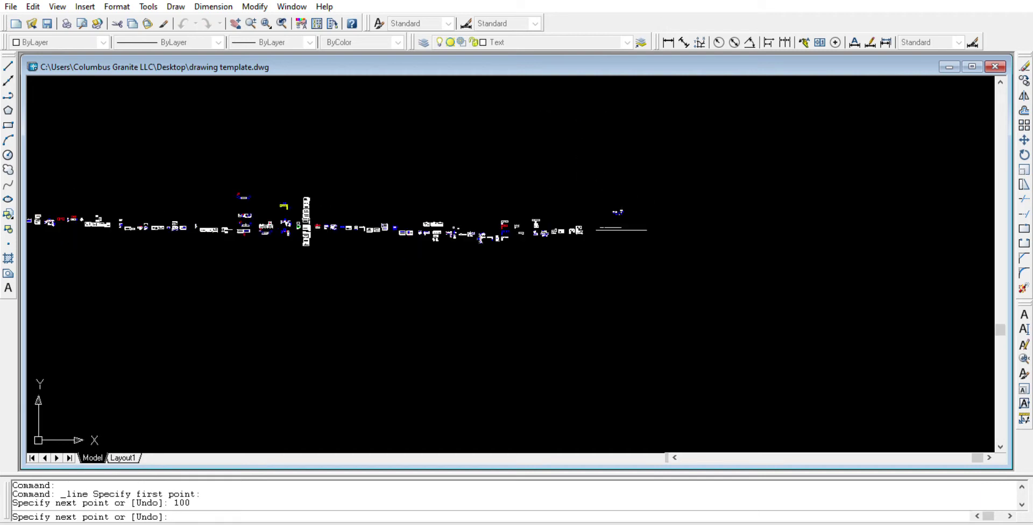
scroll(461, 177, up, 3)
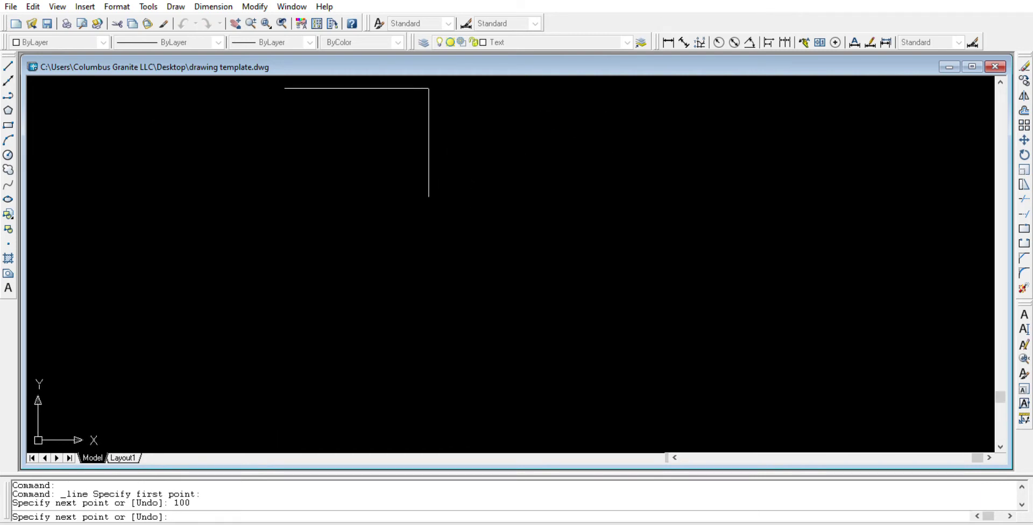
scroll(444, 203, down, 2)
scroll(444, 204, up, 4)
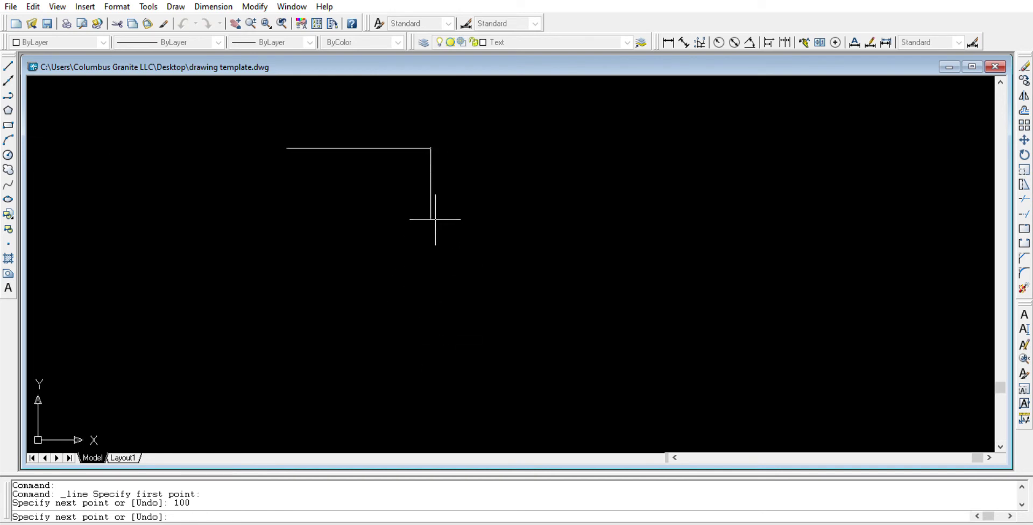
scroll(433, 222, up, 1)
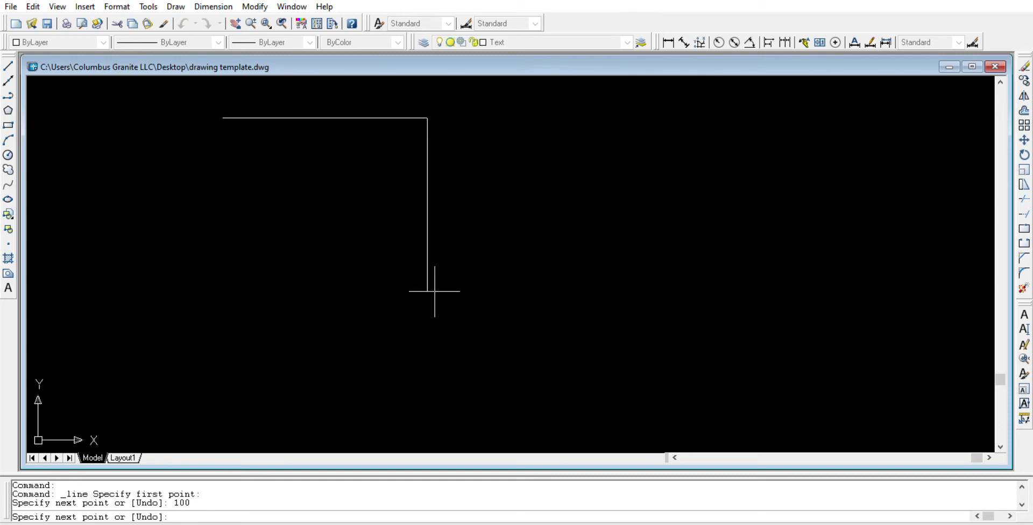
text(100)
key(Return)
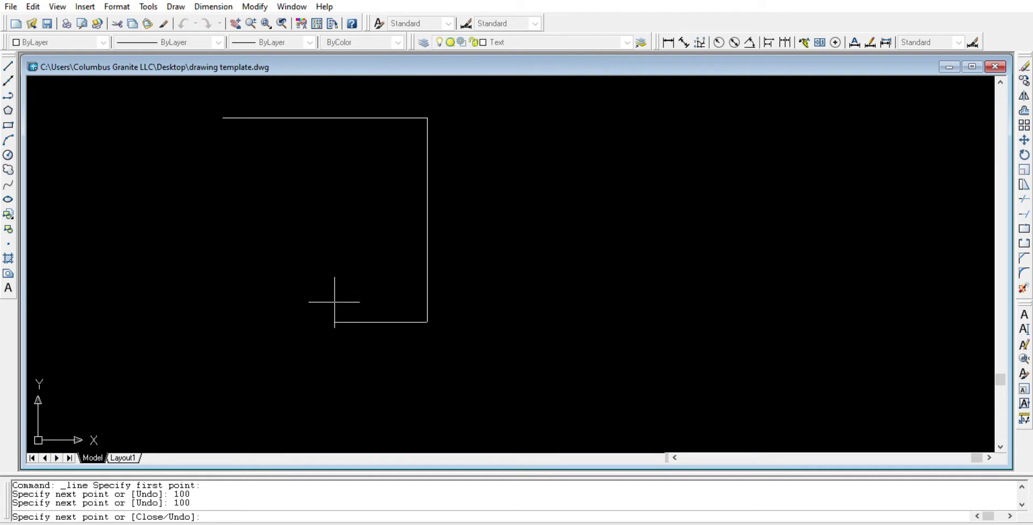
Step: Continue 25.5 units to the left for the vertical leg's end, plus an inner edge partway up, and finish the line
text(25.5)
key(Return)
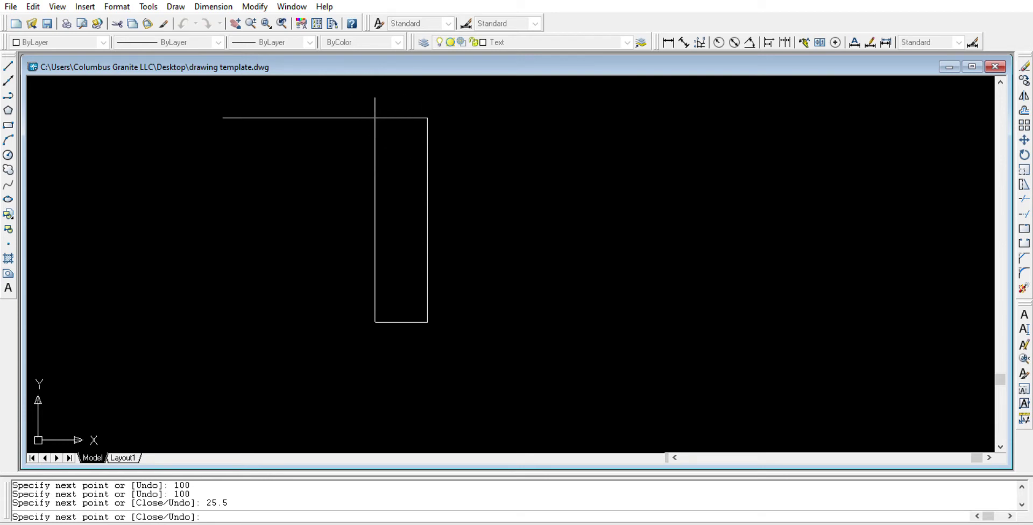
scroll(376, 118, up, 3)
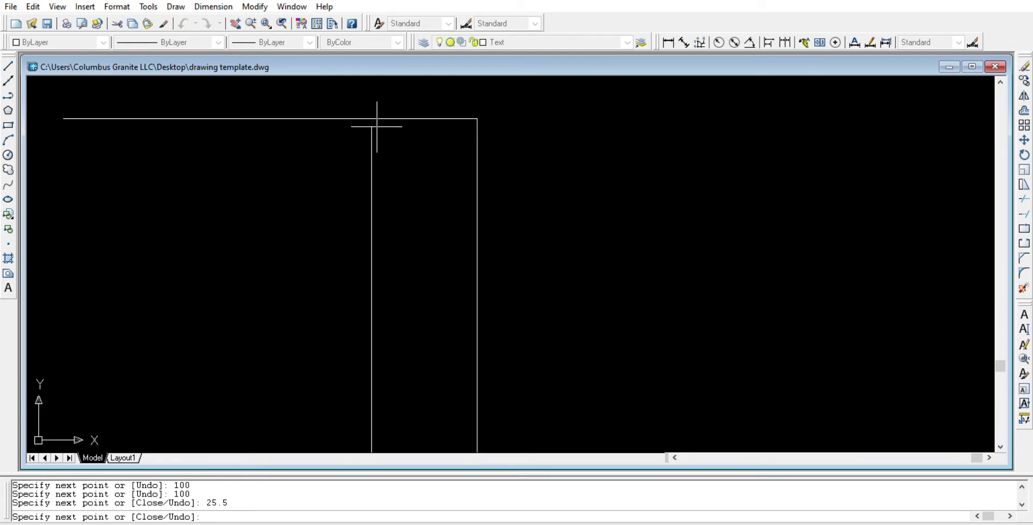
scroll(371, 226, down, 5)
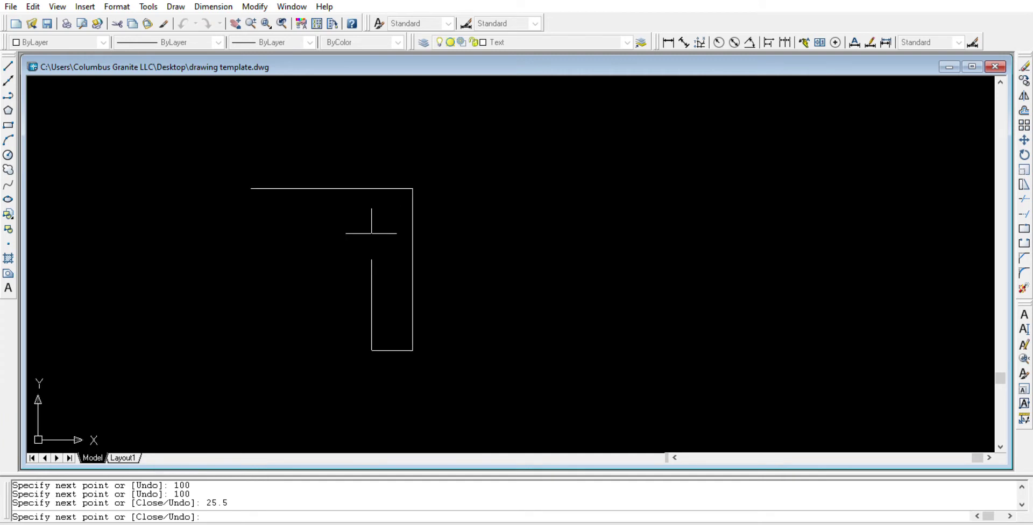
scroll(369, 258, up, 5)
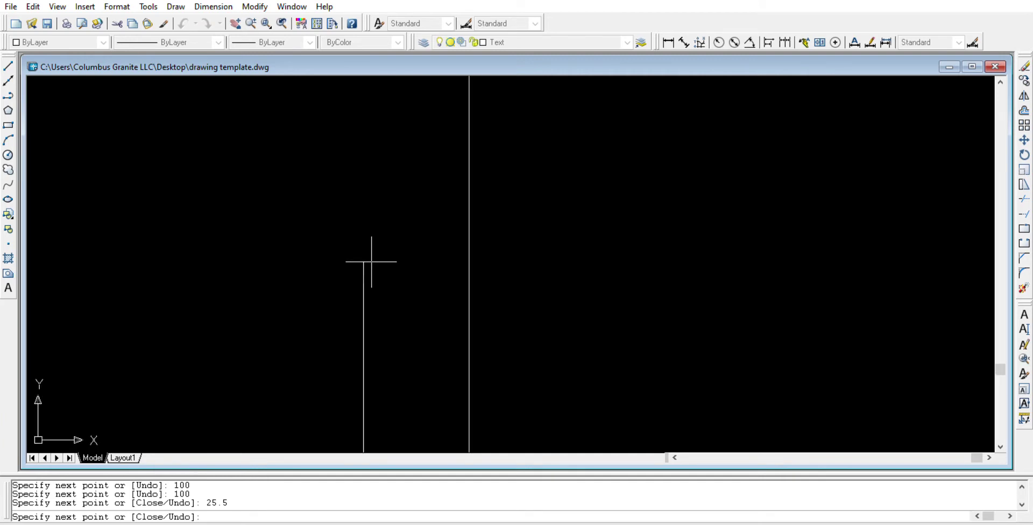
scroll(372, 259, down, 4)
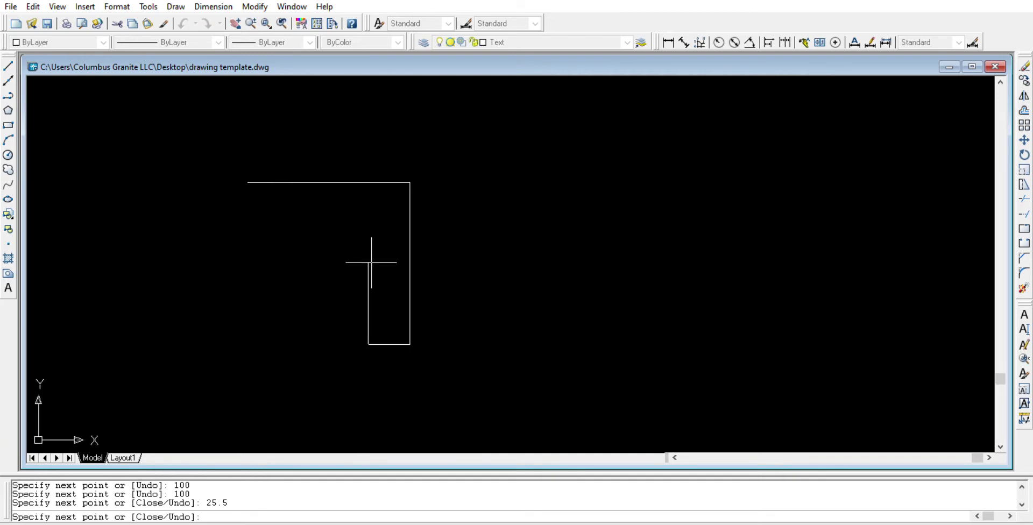
click(375, 235)
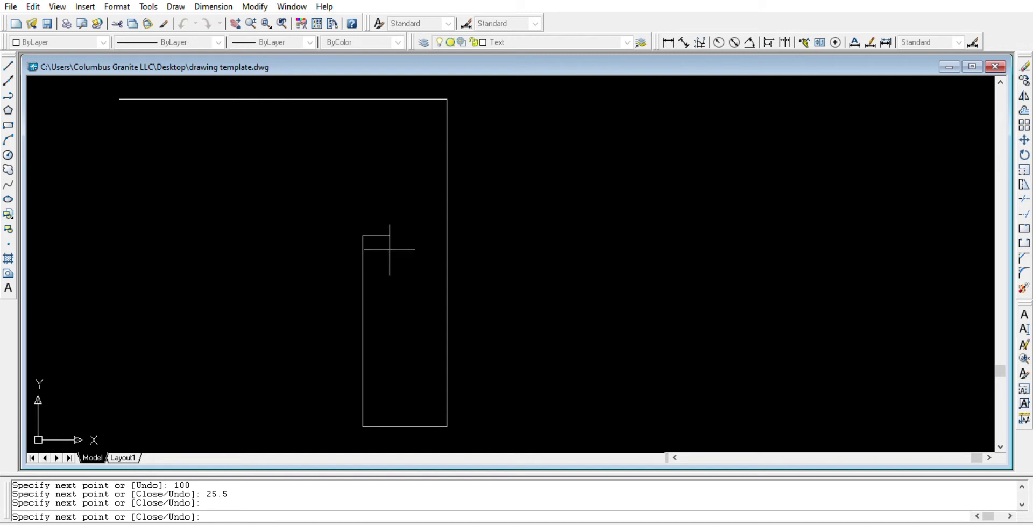
key(Escape)
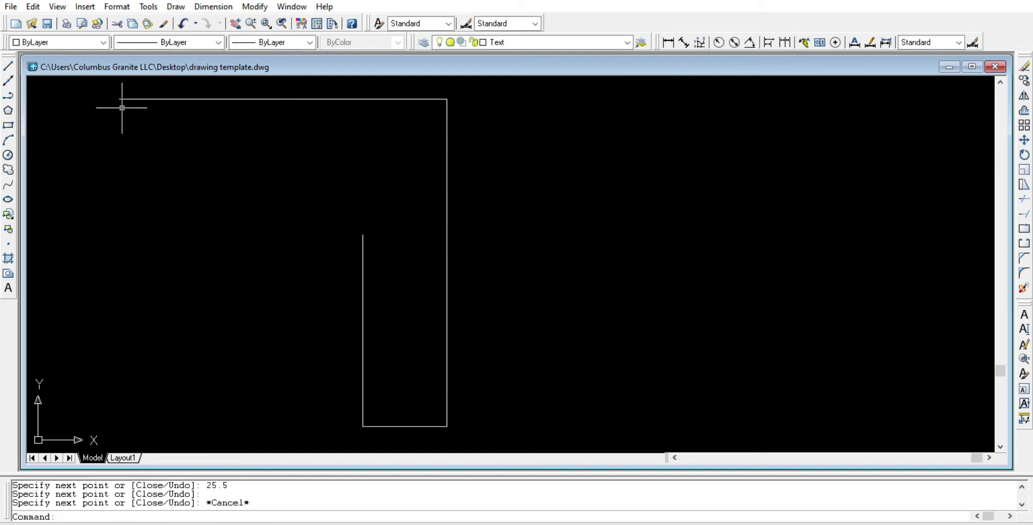
Step: From the top edge's left end, draw a line 25.5 units down and an inner edge partway to the right
click(8, 66)
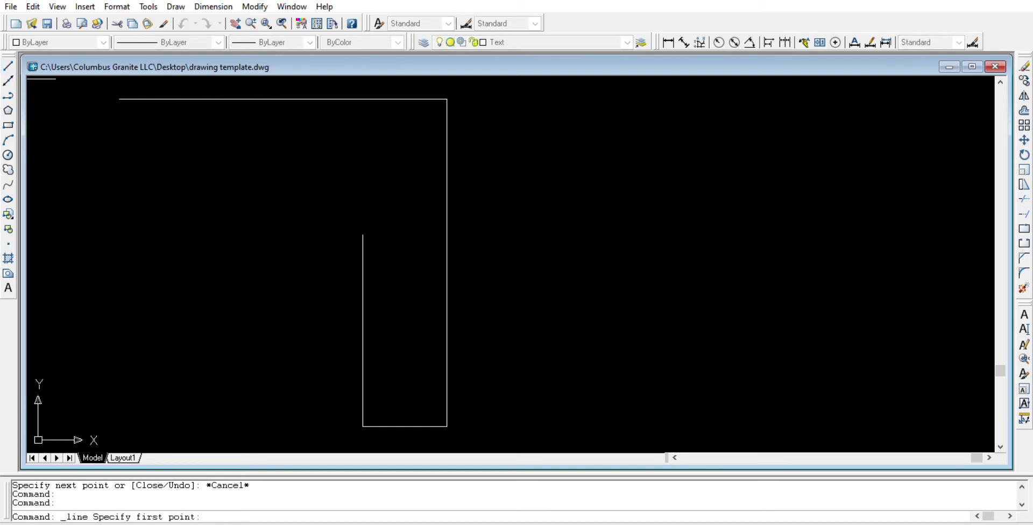
click(119, 99)
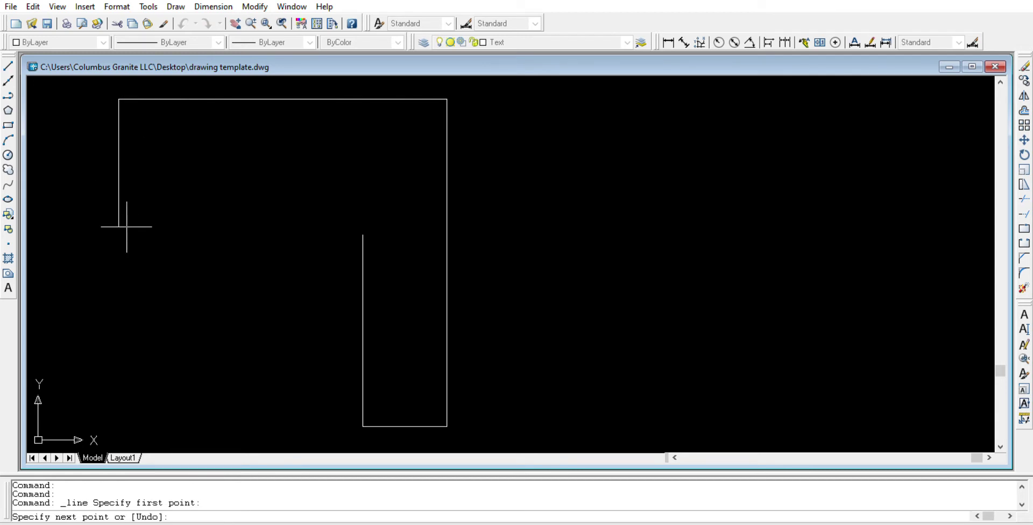
text(25.5)
key(Return)
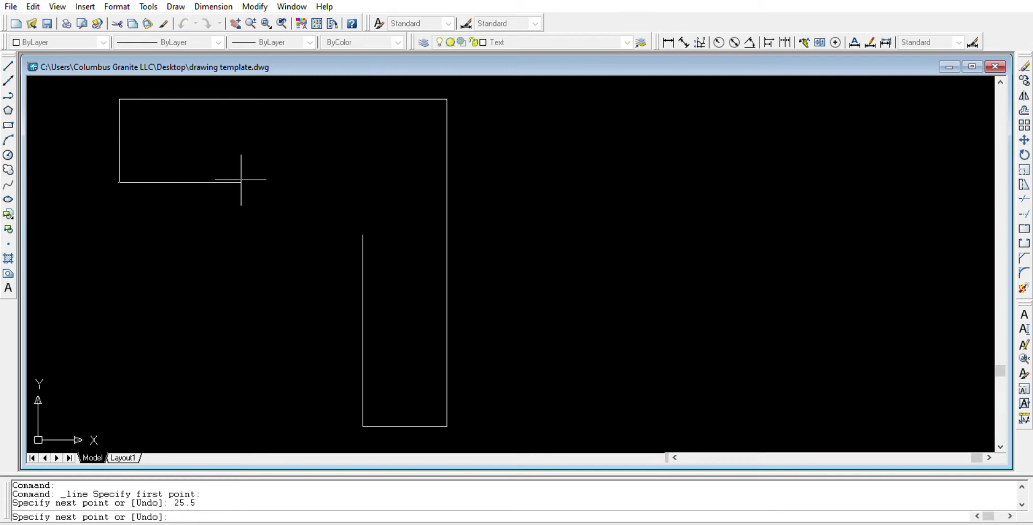
click(272, 175)
key(Escape)
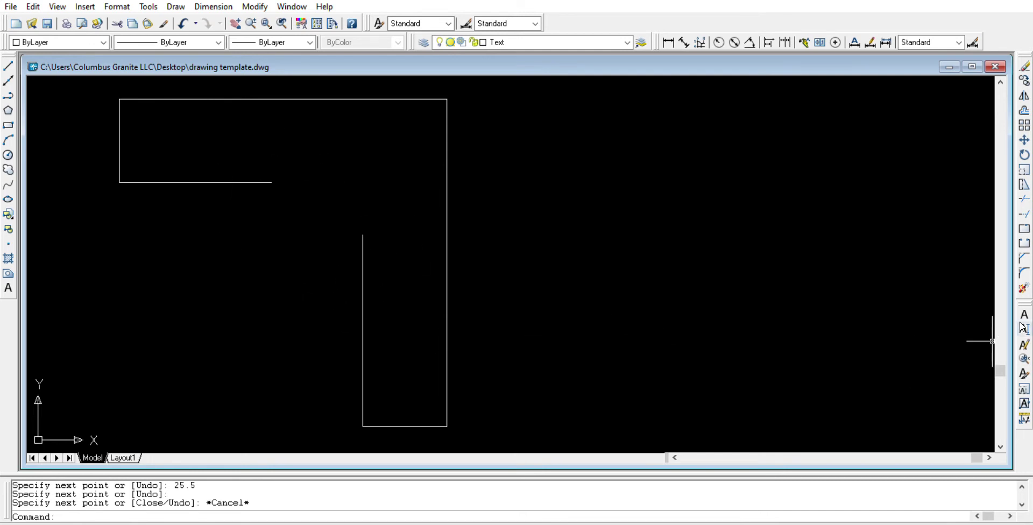
Step: Join the two open inner edges into a sharp corner using Fillet with radius 0
click(1024, 273)
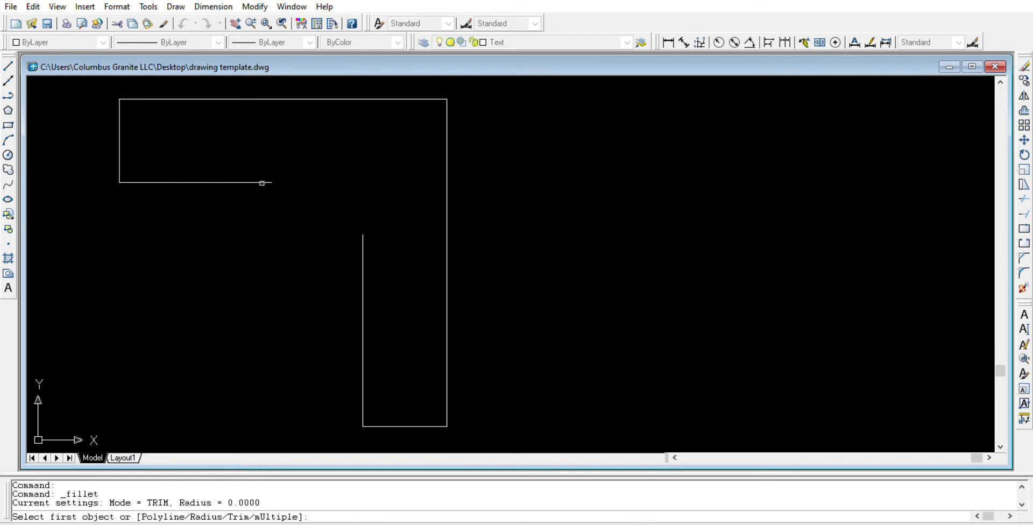
click(262, 181)
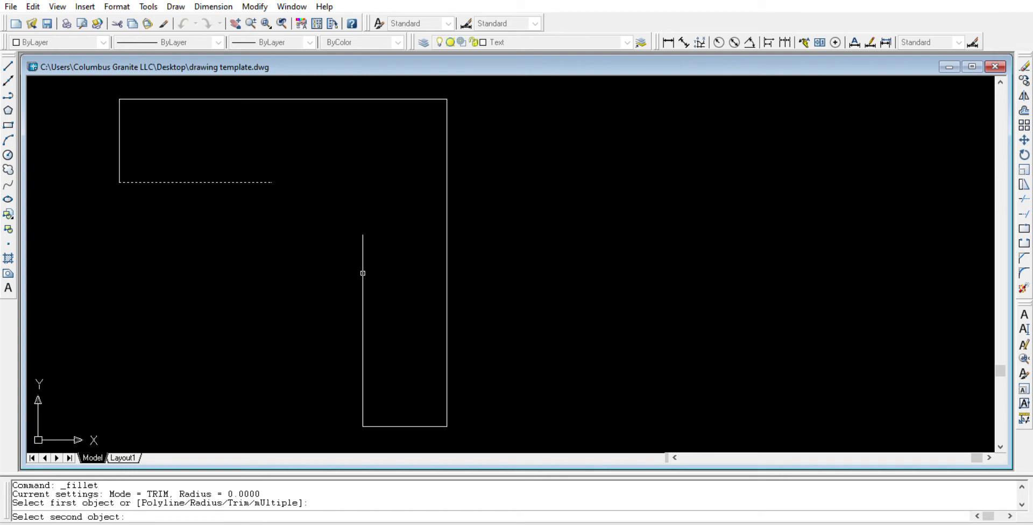
key(Escape)
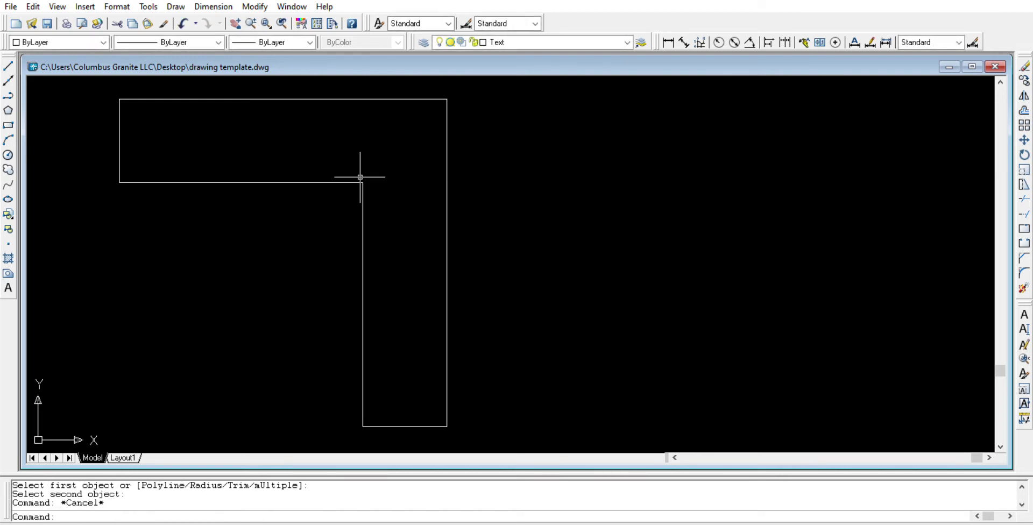
scroll(360, 177, up, 6)
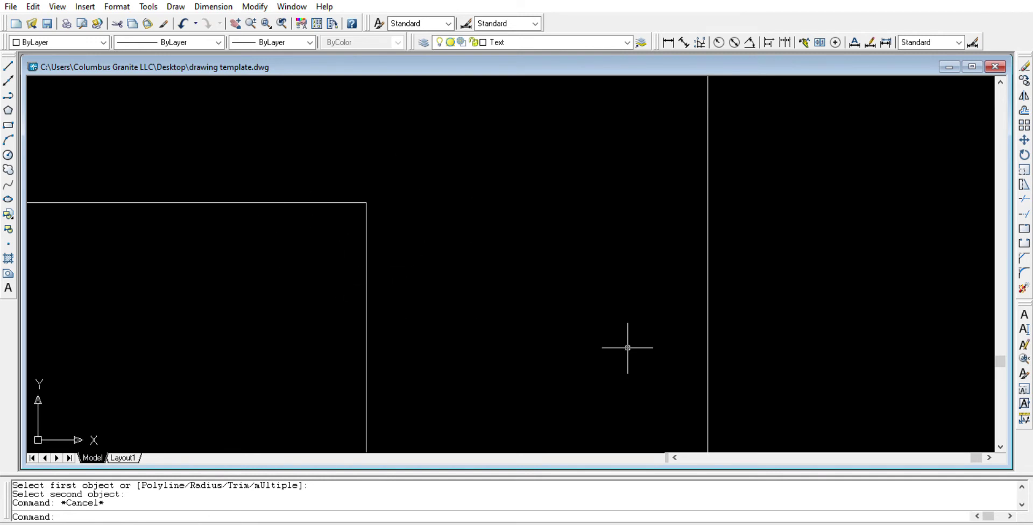
click(1023, 264)
key(Escape)
key(Escape)
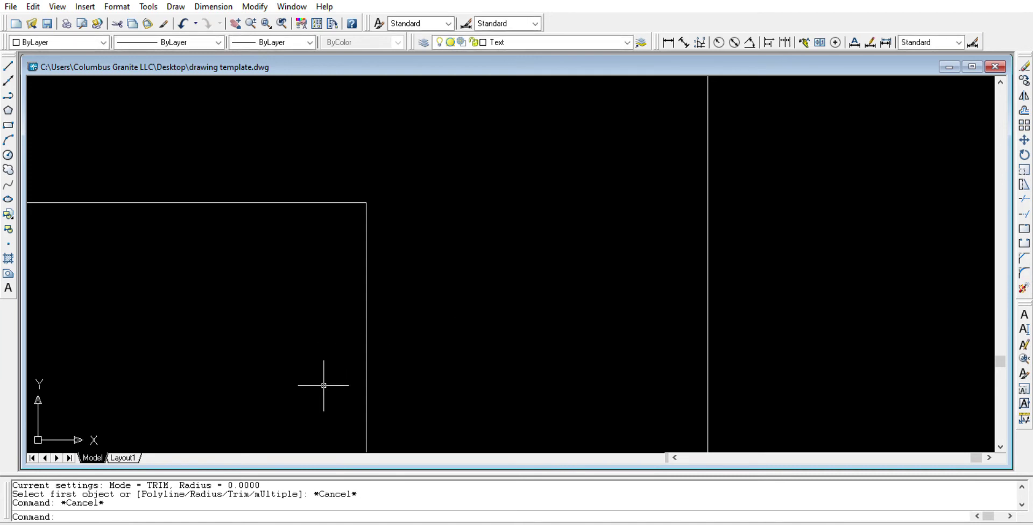
Step: Fillet the inner corner between the two legs with a radius of 1
text(fillet)
key(Return)
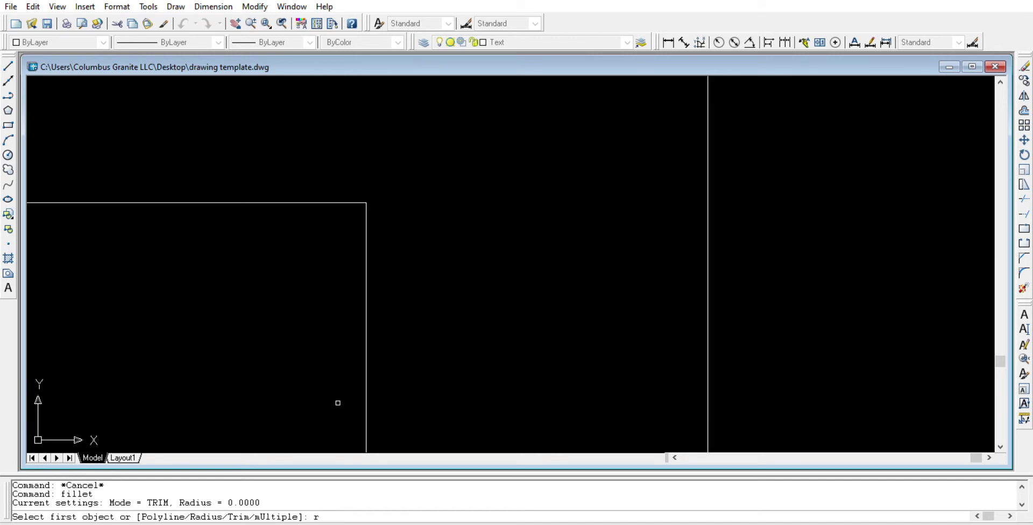
key(Return)
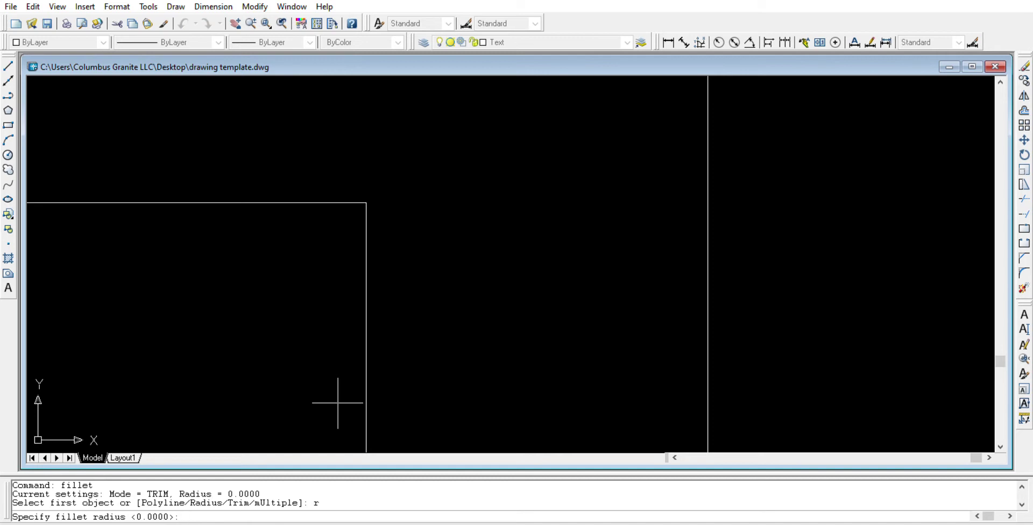
key(Return)
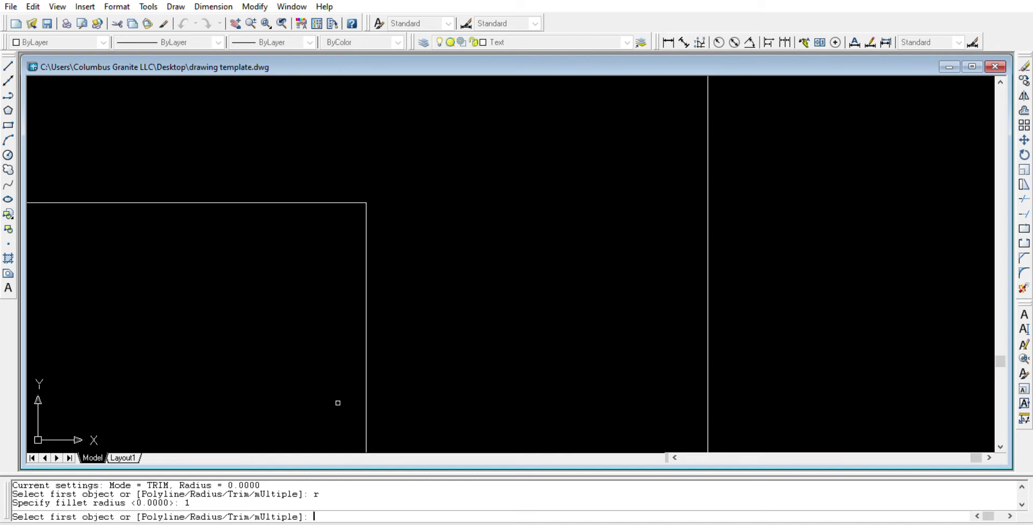
scroll(323, 202, down, 2)
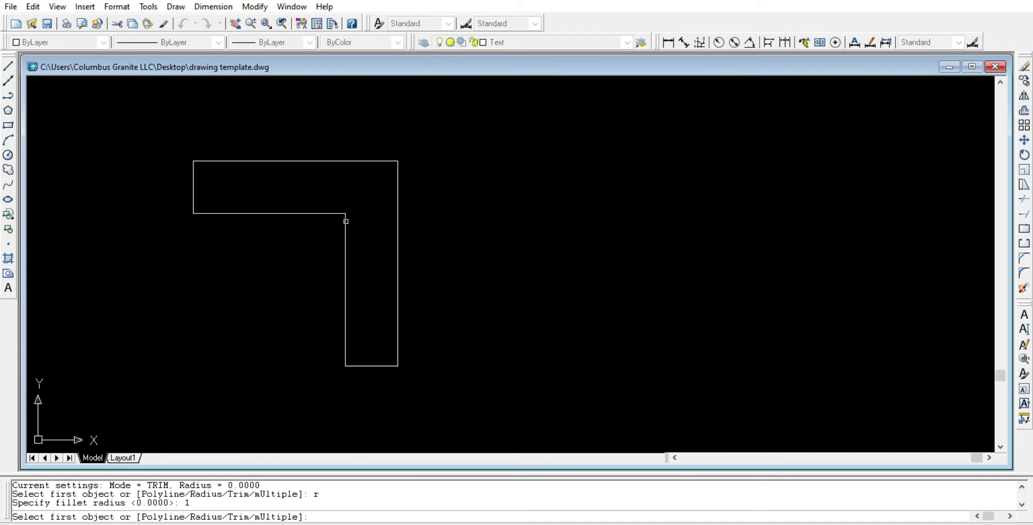
click(330, 213)
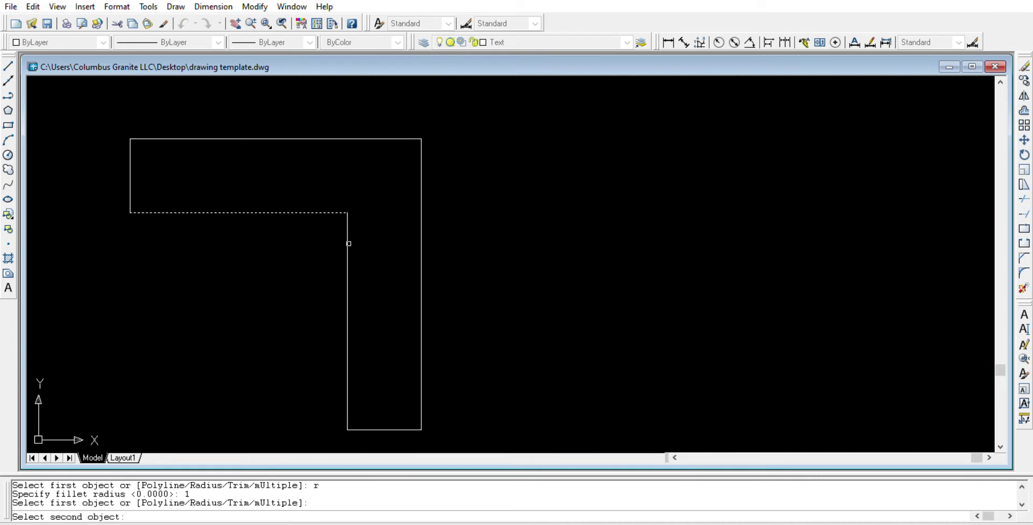
click(348, 244)
key(Escape)
scroll(346, 211, up, 5)
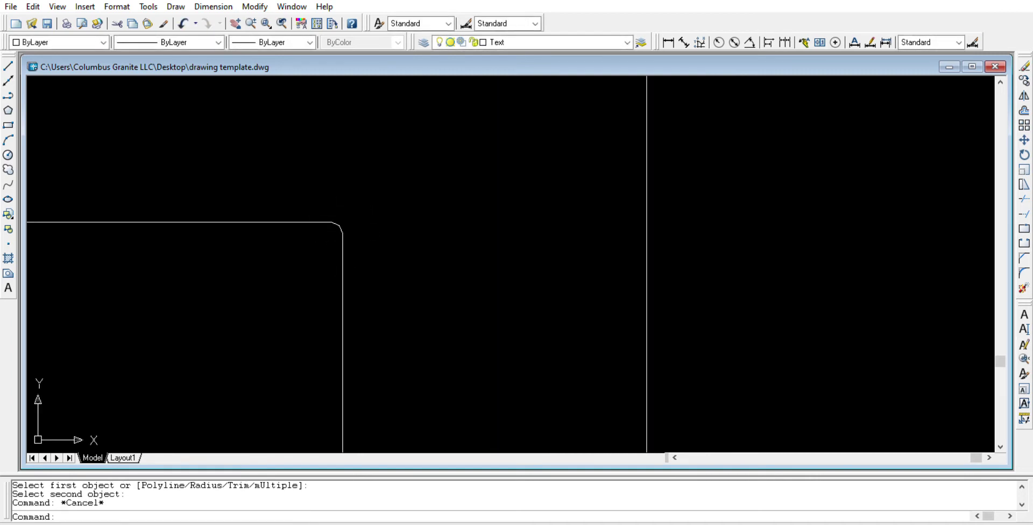
Step: Add a 40-unit horizontal linear dimension below the inner horizontal edge, measured from that edge's left end
scroll(355, 250, down, 3)
scroll(352, 250, down, 4)
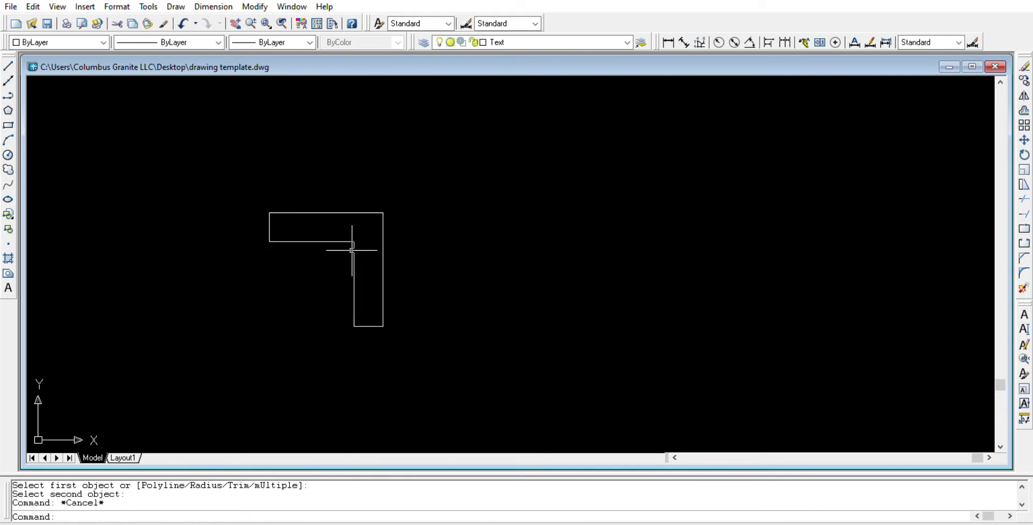
scroll(339, 240, down, 4)
scroll(337, 238, up, 5)
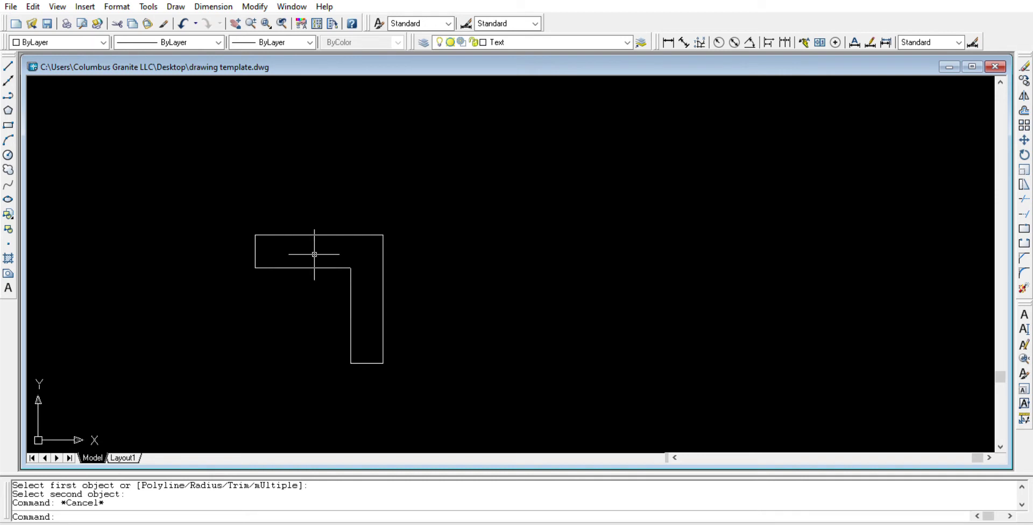
scroll(314, 254, up, 3)
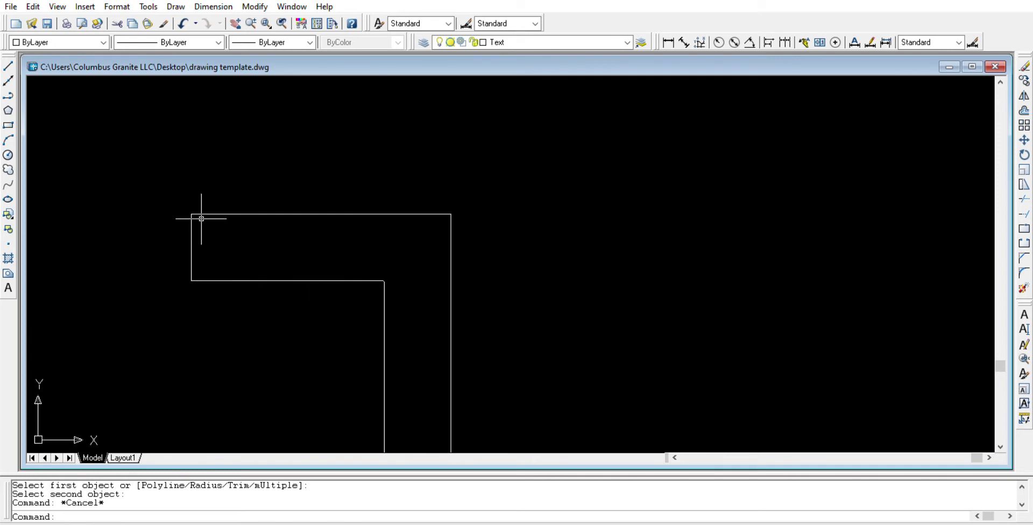
click(668, 42)
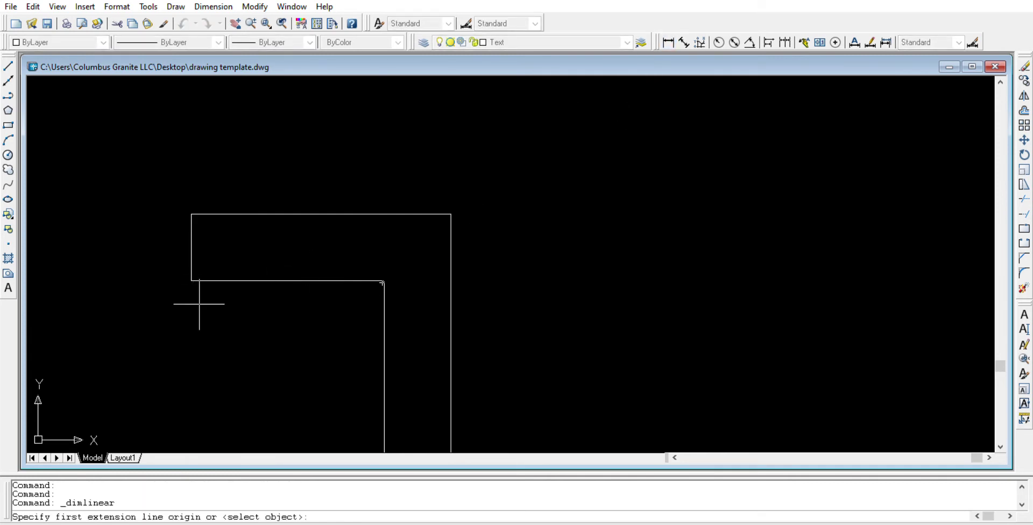
click(191, 280)
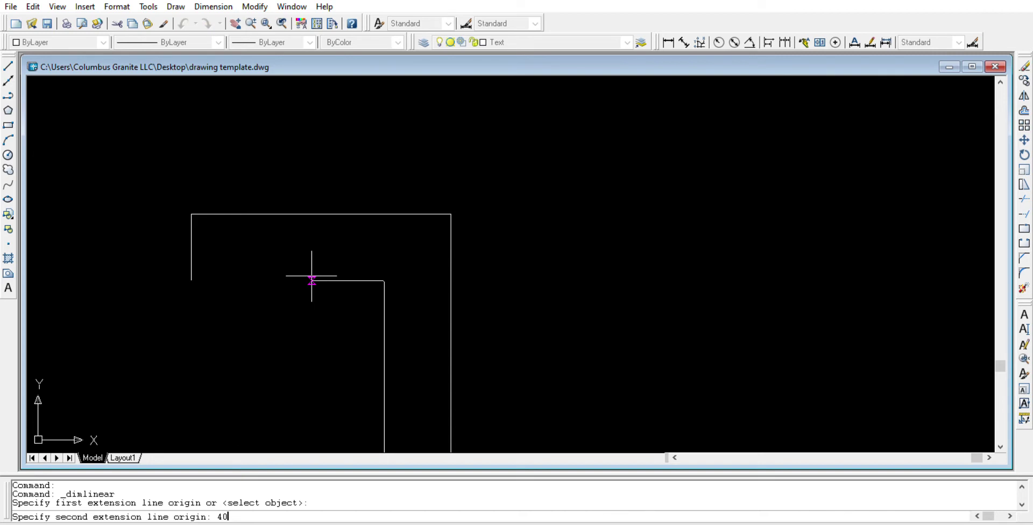
key(Return)
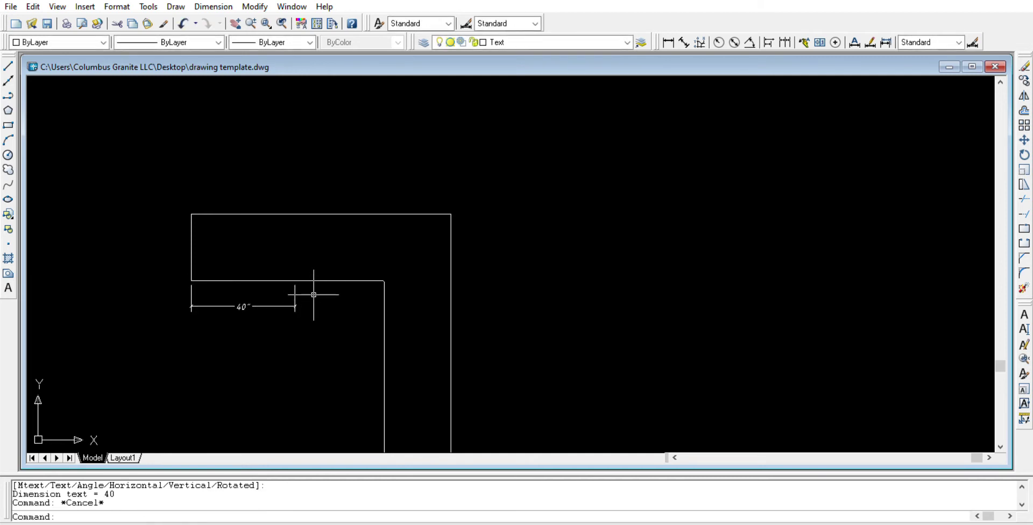
Step: Offset the inner horizontal edge by 4 units toward the inside of the horizontal leg
scroll(291, 286, up, 5)
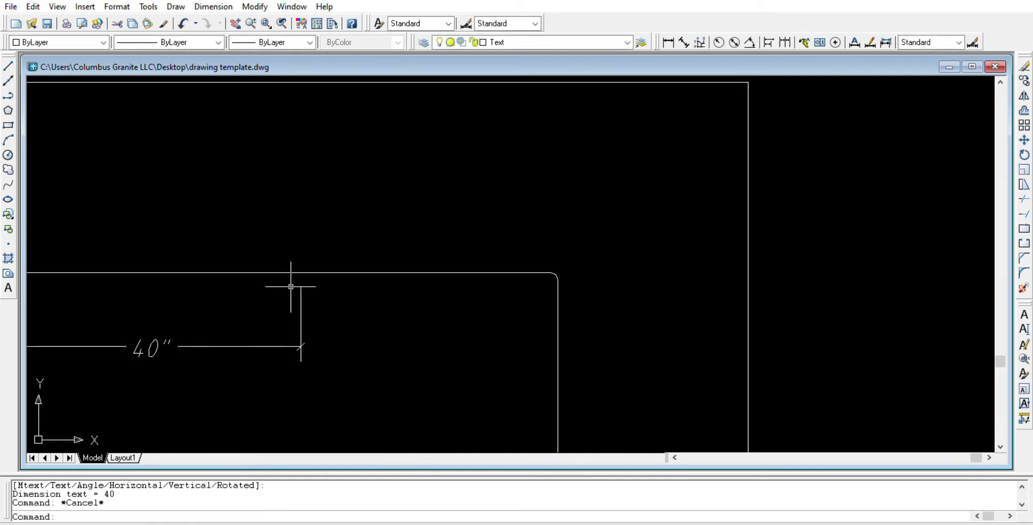
scroll(292, 286, down, 2)
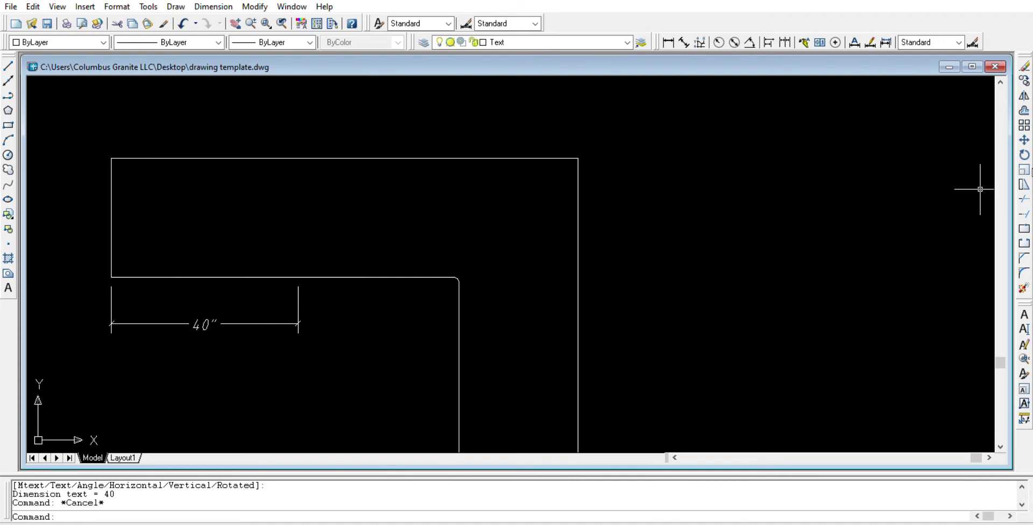
click(1025, 106)
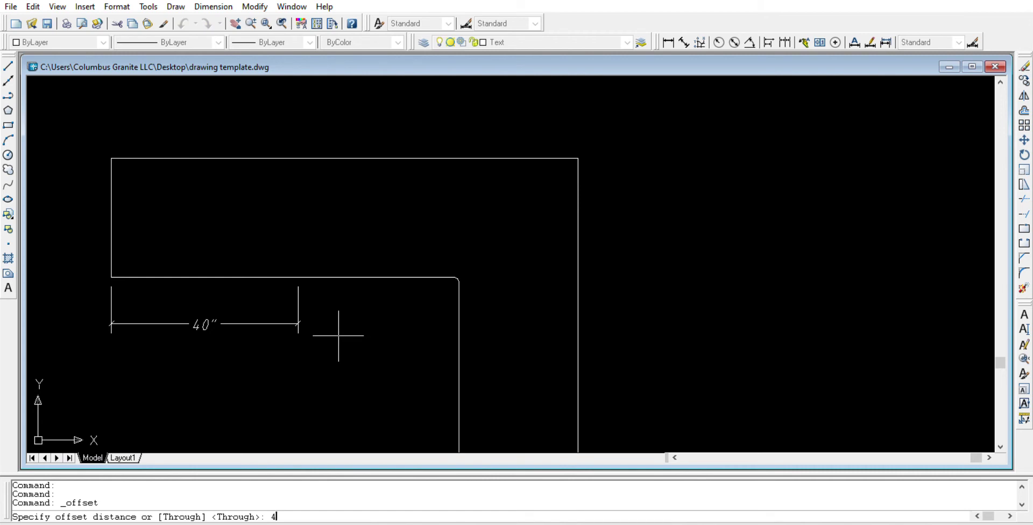
text(4)
key(Return)
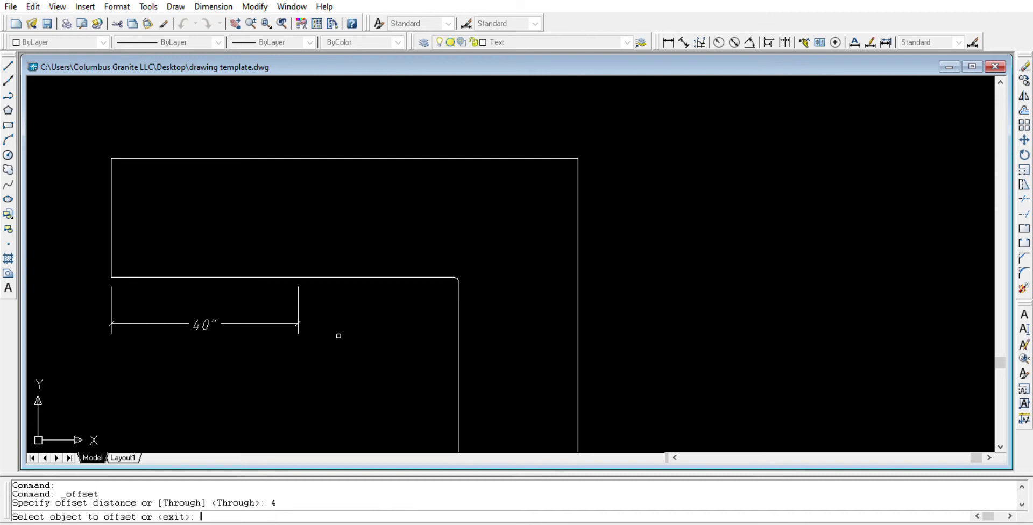
click(355, 277)
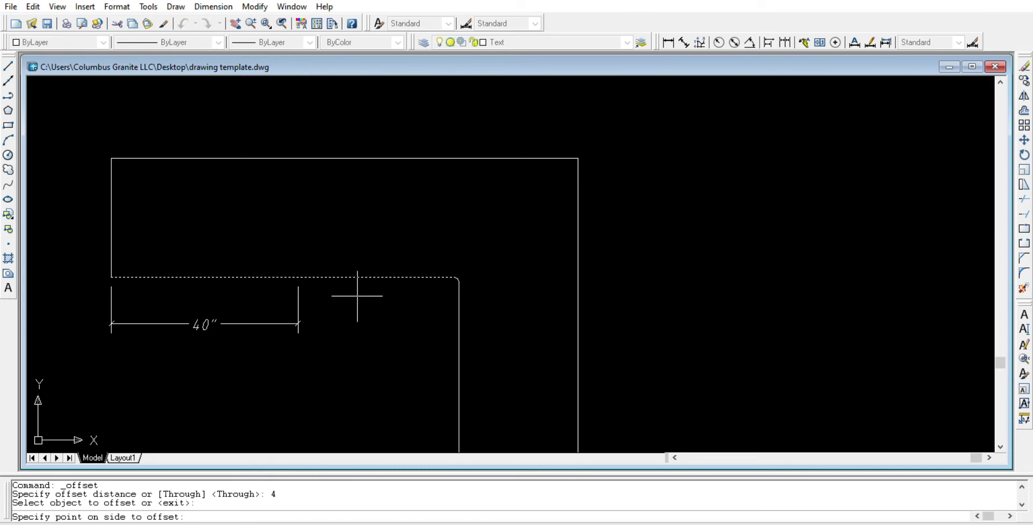
click(351, 240)
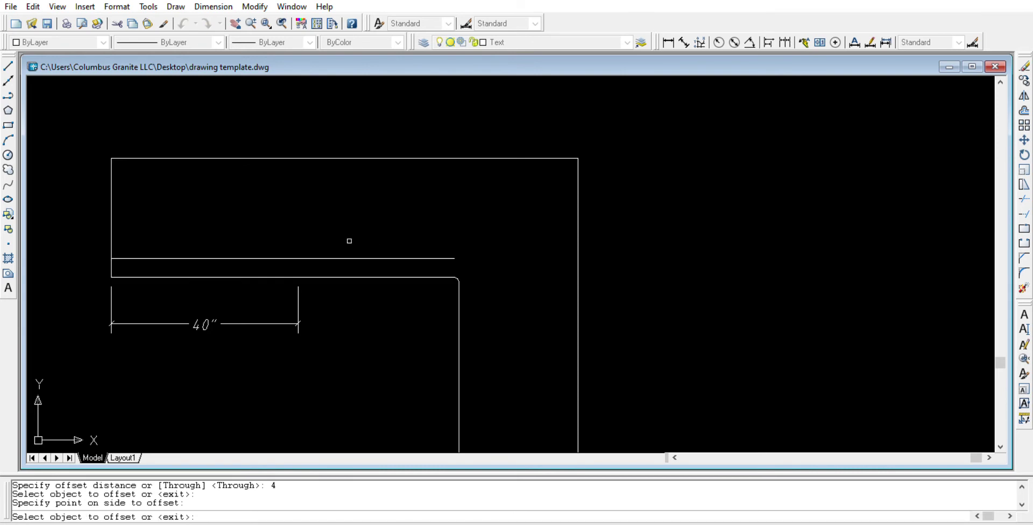
key(Escape)
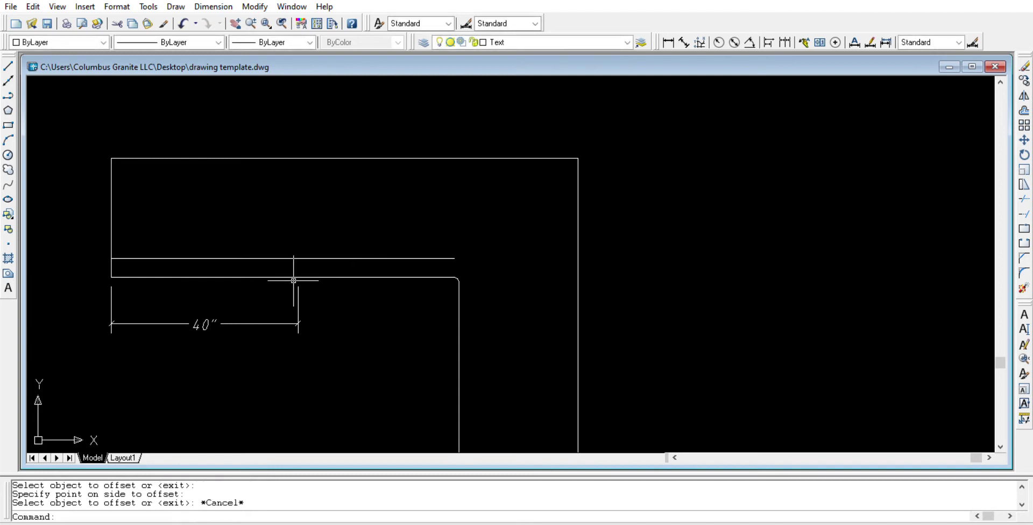
Step: Add a vertical linear dimension between the inner horizontal edge and its offset line
scroll(297, 278, up, 3)
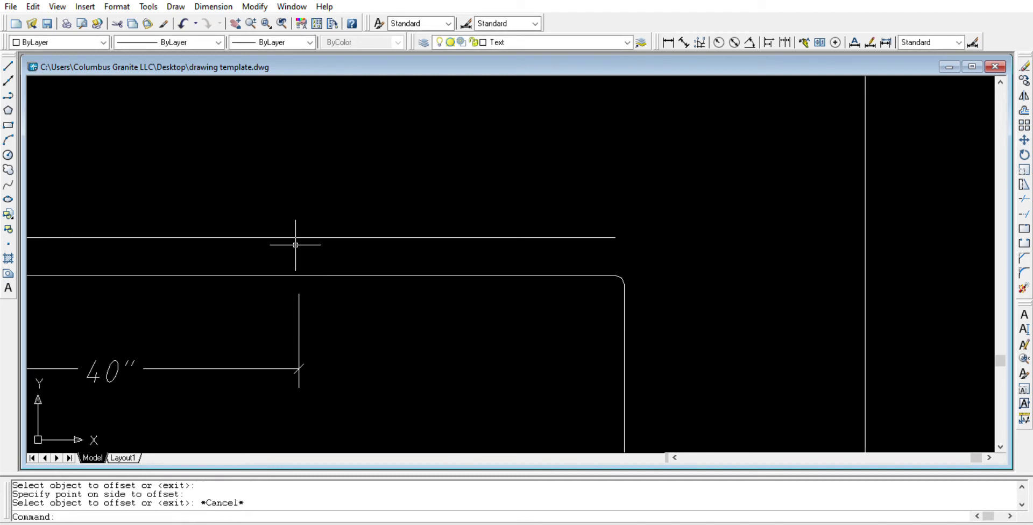
click(667, 42)
click(421, 275)
click(421, 237)
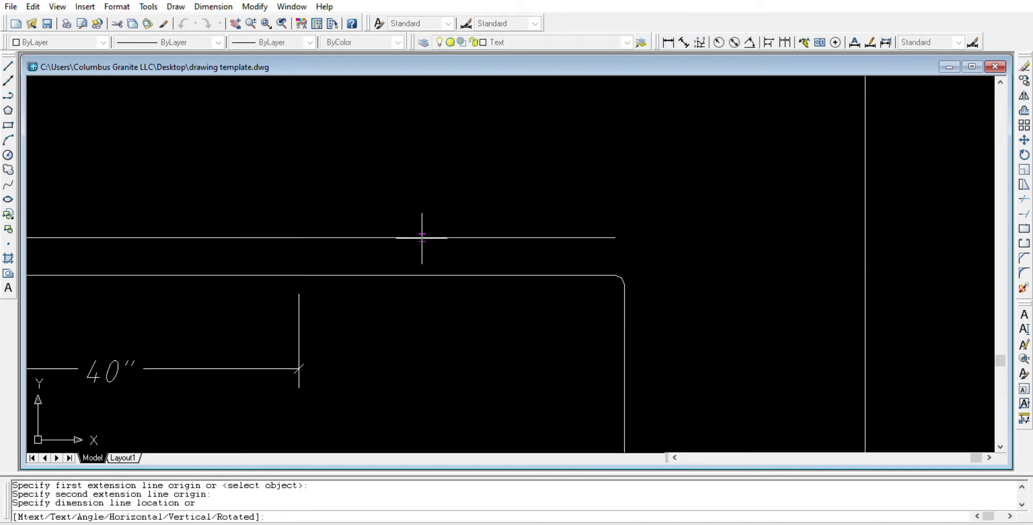
click(459, 247)
key(Escape)
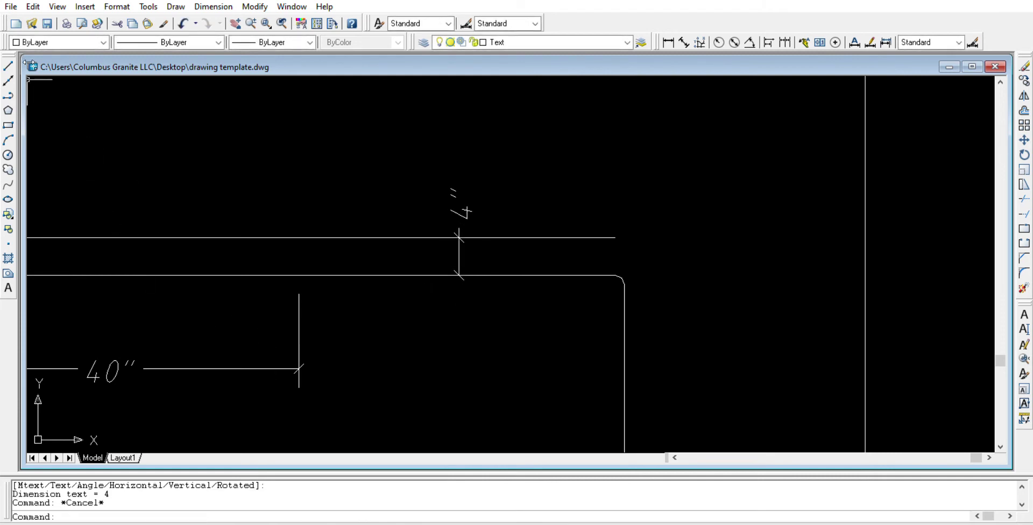
click(8, 65)
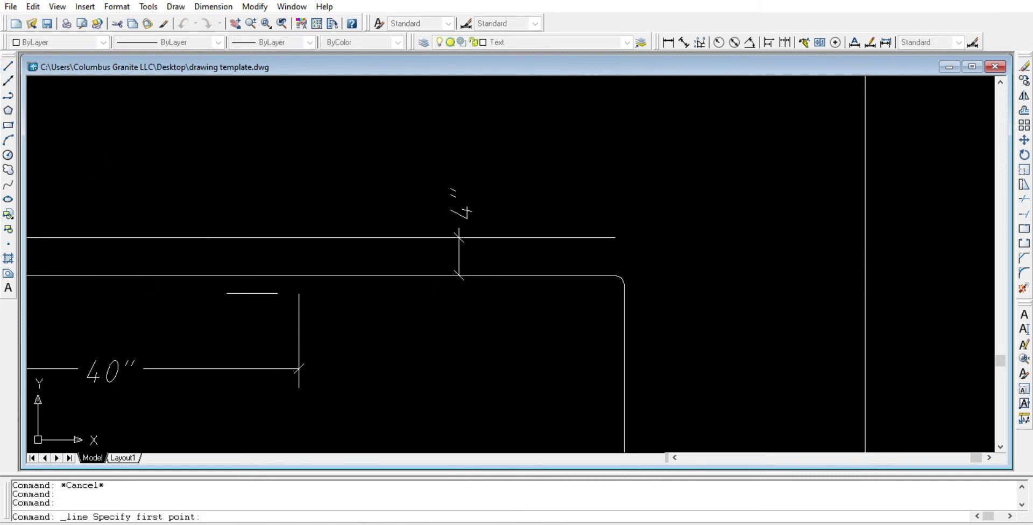
click(299, 294)
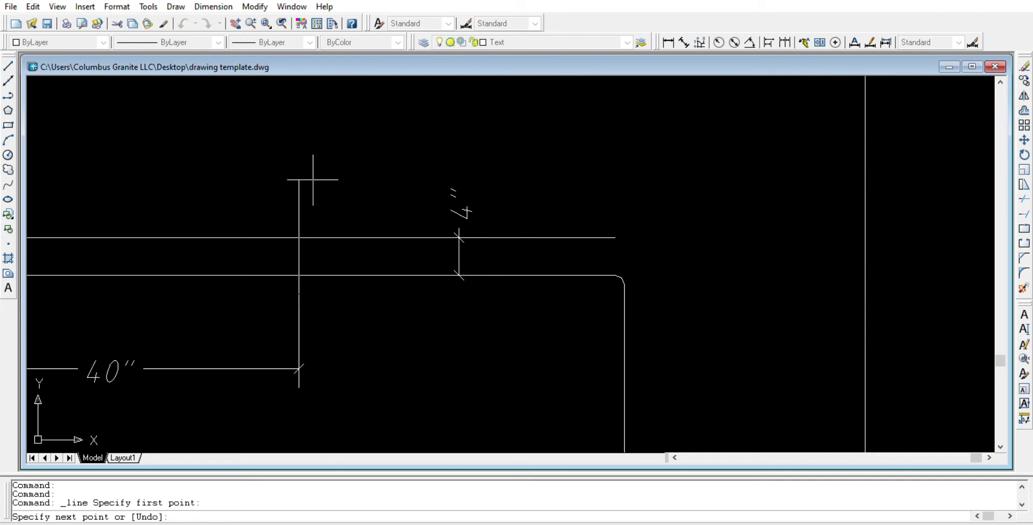
key(Escape)
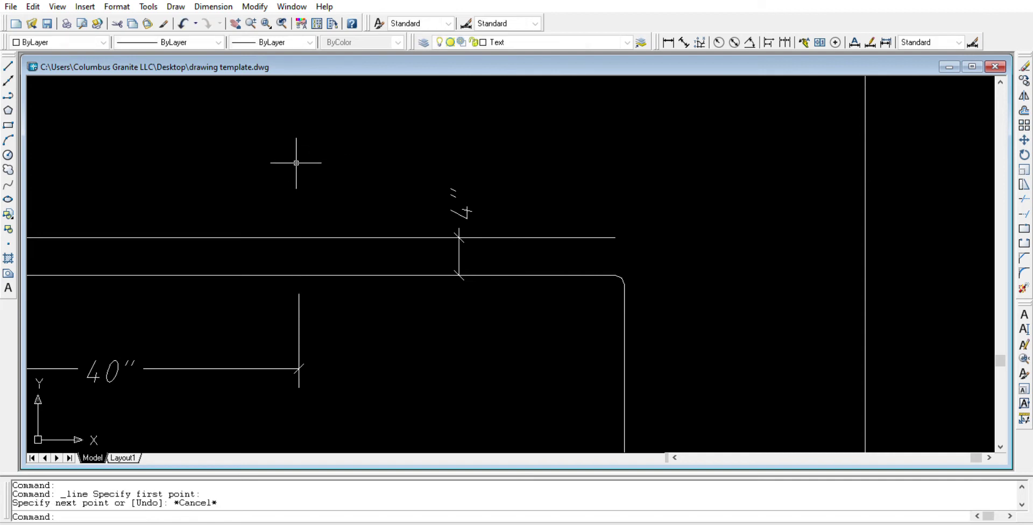
Step: Draw a vertical line from the upper end of the 40" dimension's right extension line up across the edge and offset line
click(8, 66)
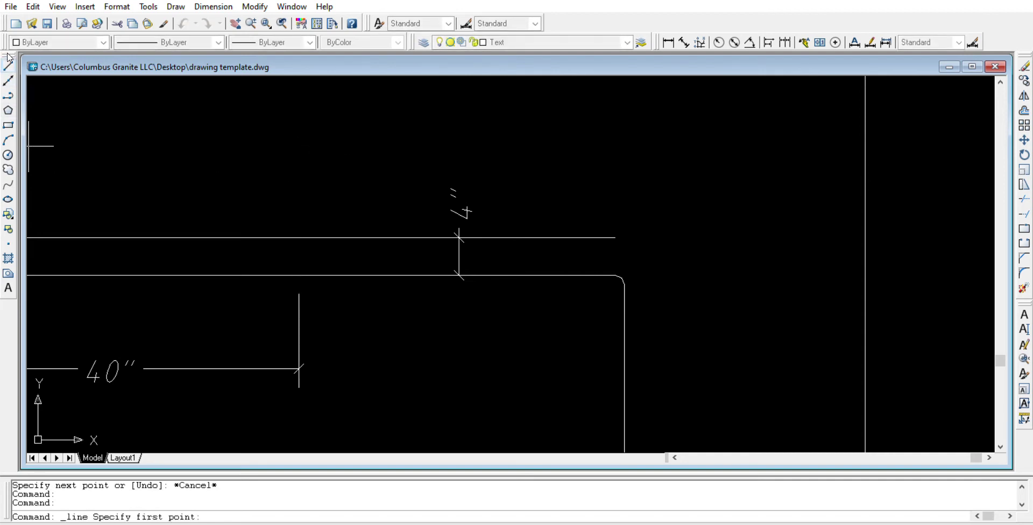
click(299, 294)
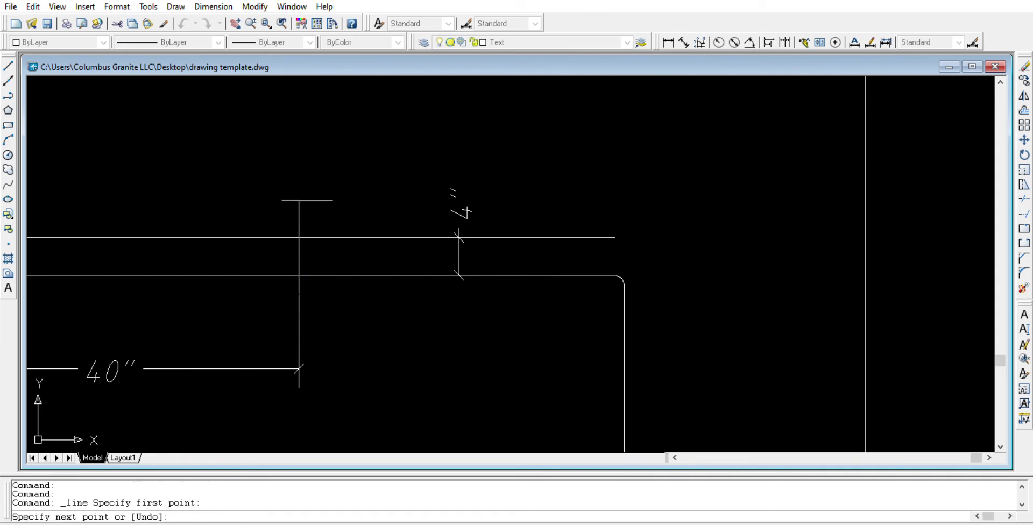
click(315, 180)
key(Escape)
Step: Copy the 3118 sink outline with its label from the sink symbols to the clipboard
scroll(297, 242, up, 5)
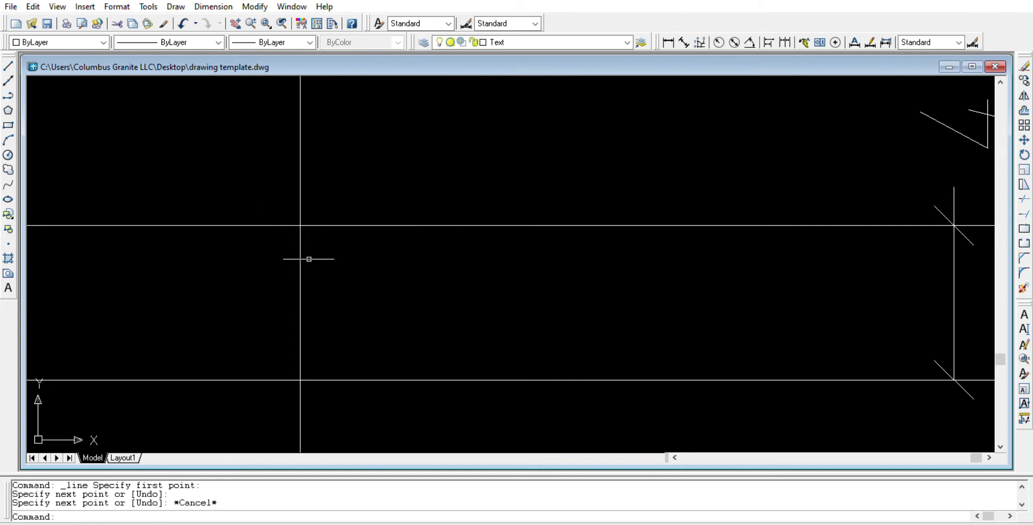
scroll(309, 256, down, 5)
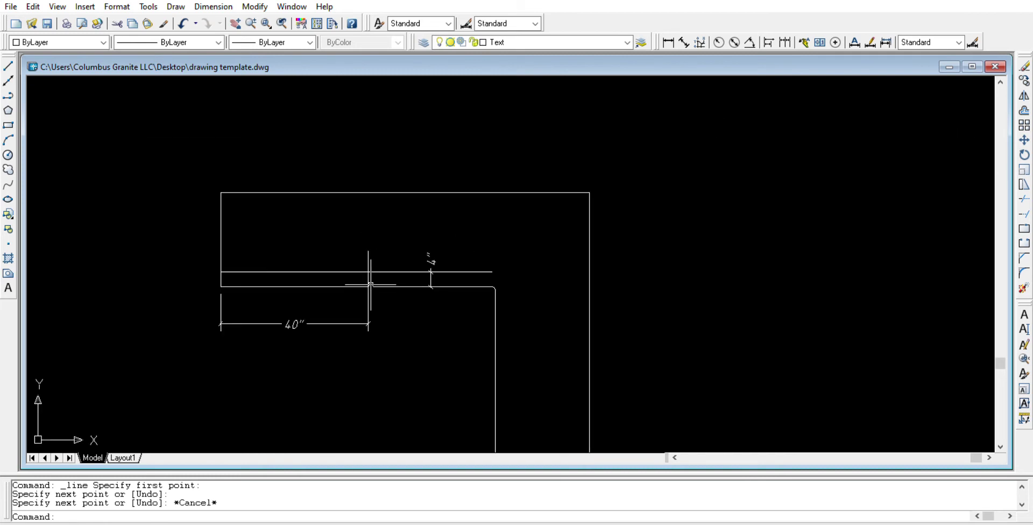
scroll(370, 284, down, 6)
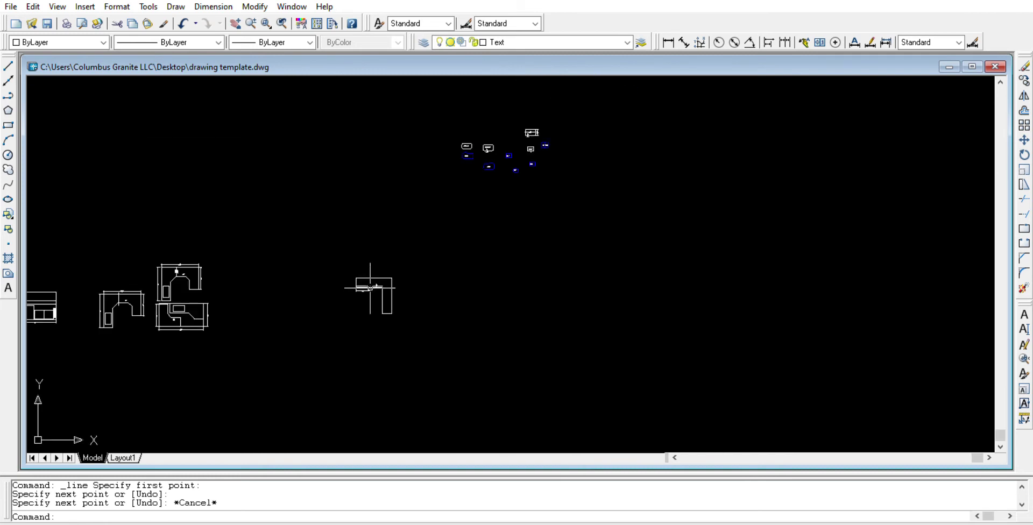
scroll(468, 154, up, 7)
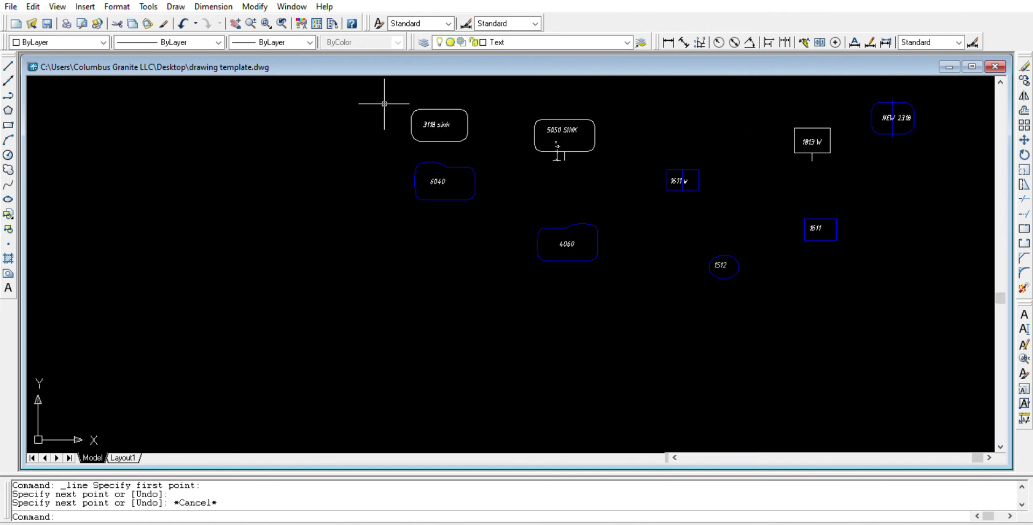
click(385, 97)
click(486, 150)
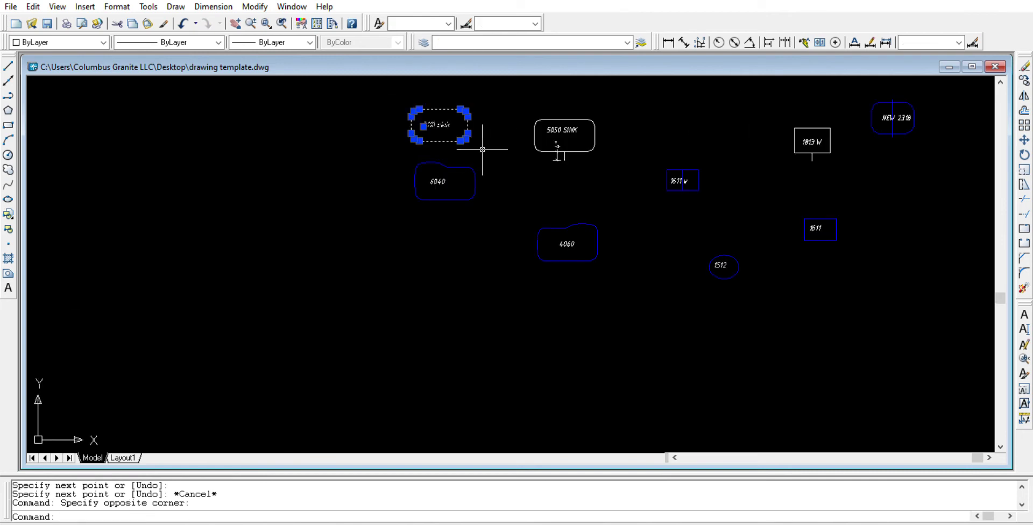
scroll(444, 139, down, 4)
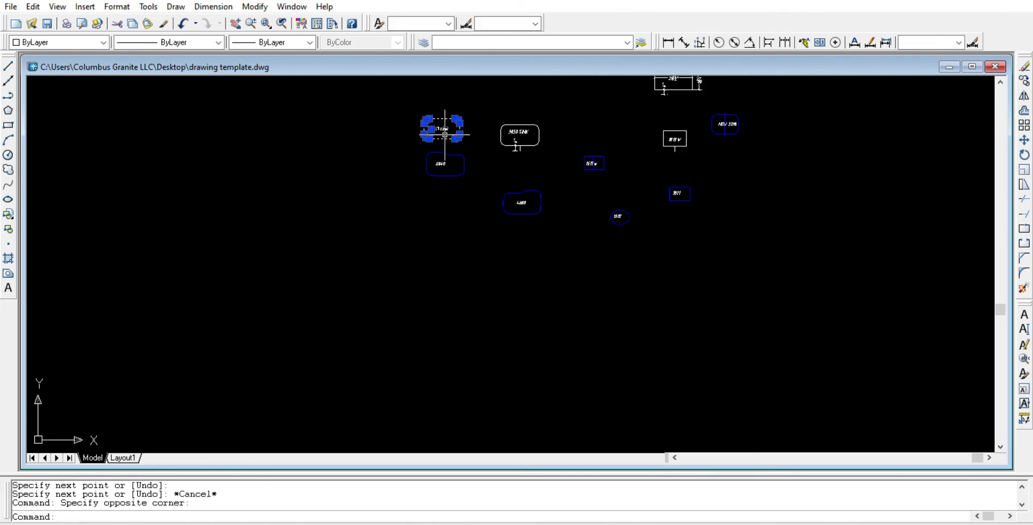
scroll(446, 139, down, 2)
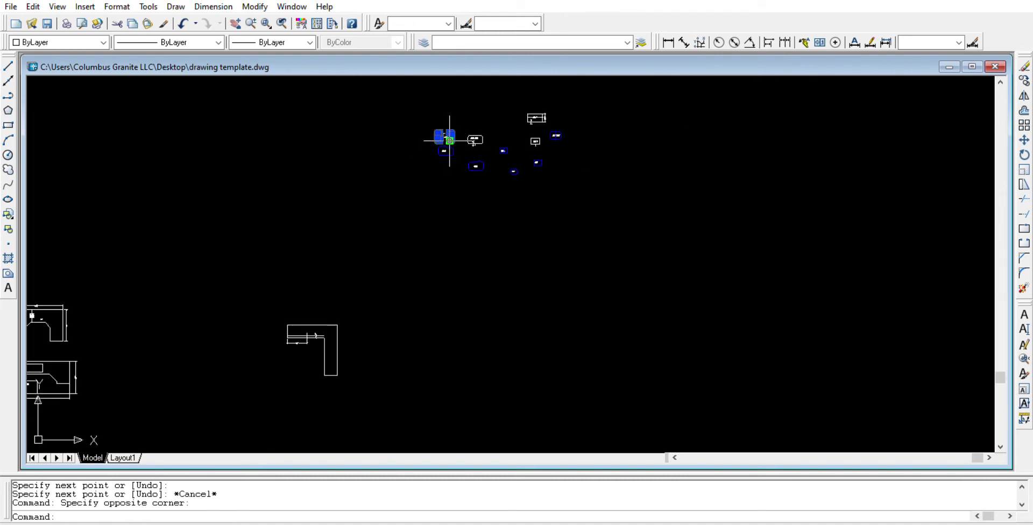
scroll(443, 140, up, 5)
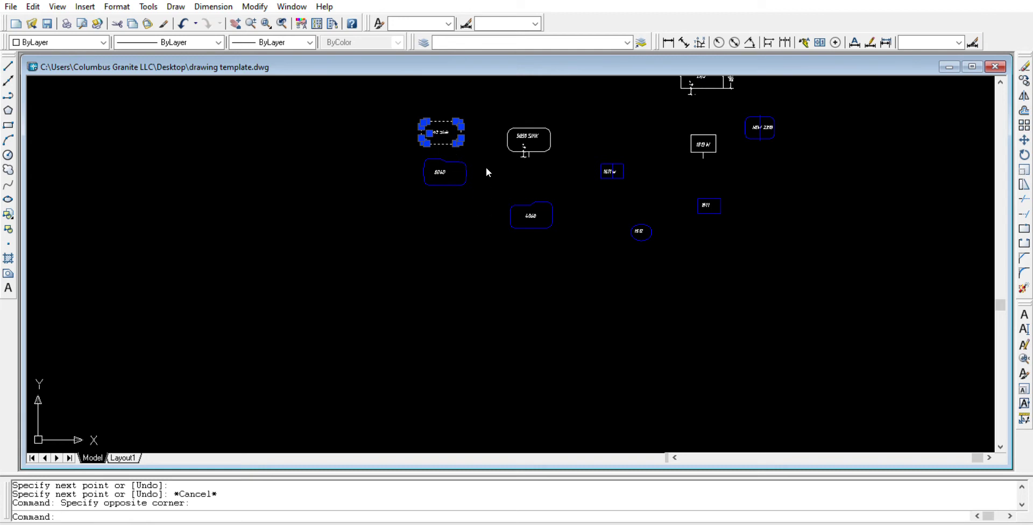
key(ctrl+c)
key(Escape)
Step: Paste the copied 3118 sink just above the horizontal leg of the L-shaped outline
scroll(425, 223, down, 5)
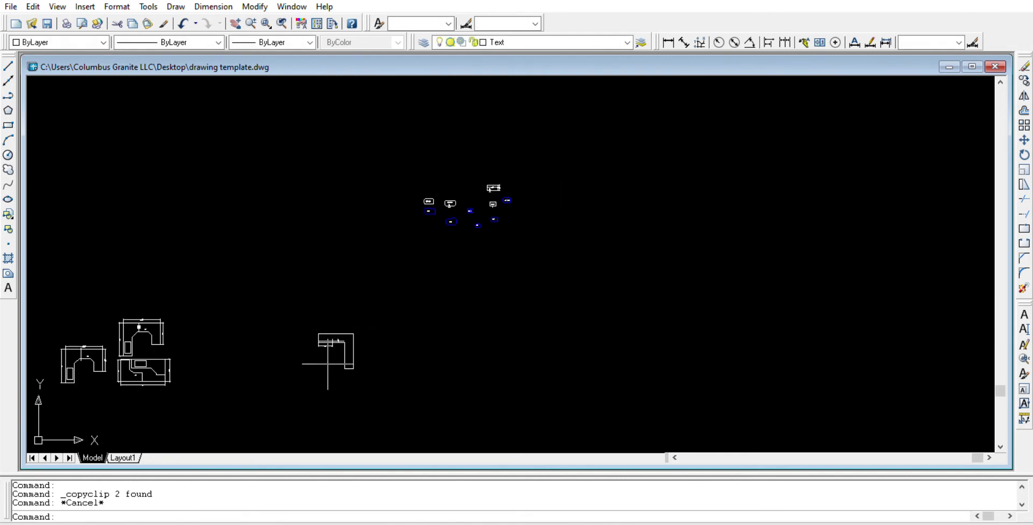
scroll(330, 351, up, 10)
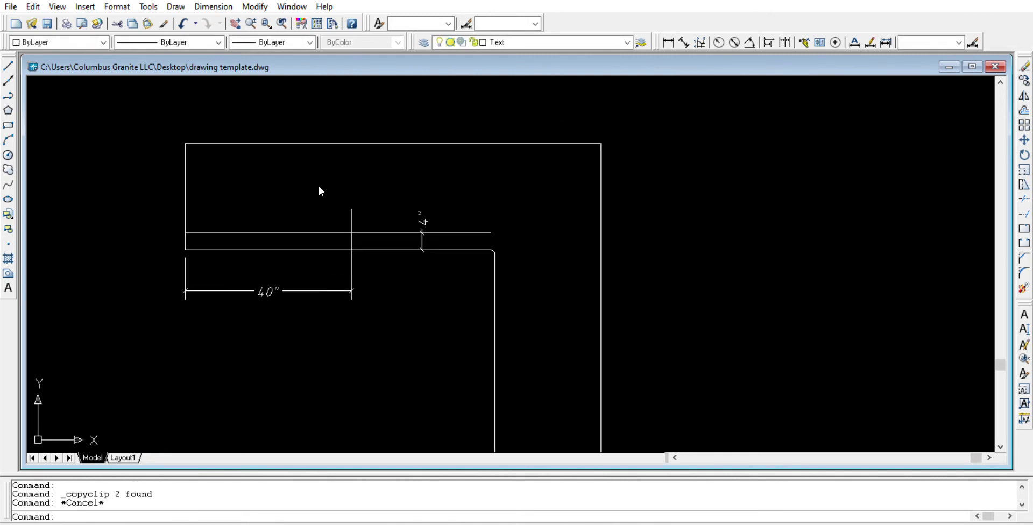
key(ctrl+v)
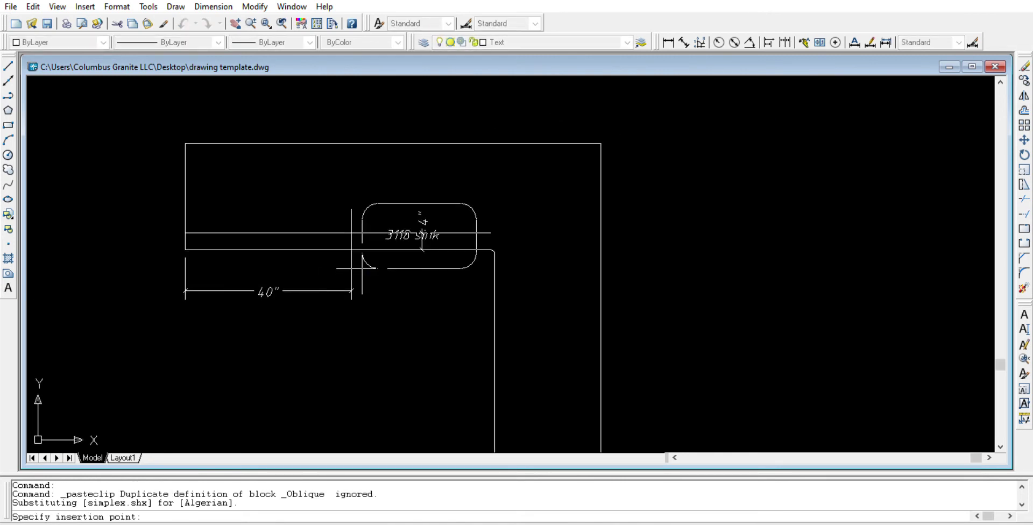
scroll(247, 219, down, 5)
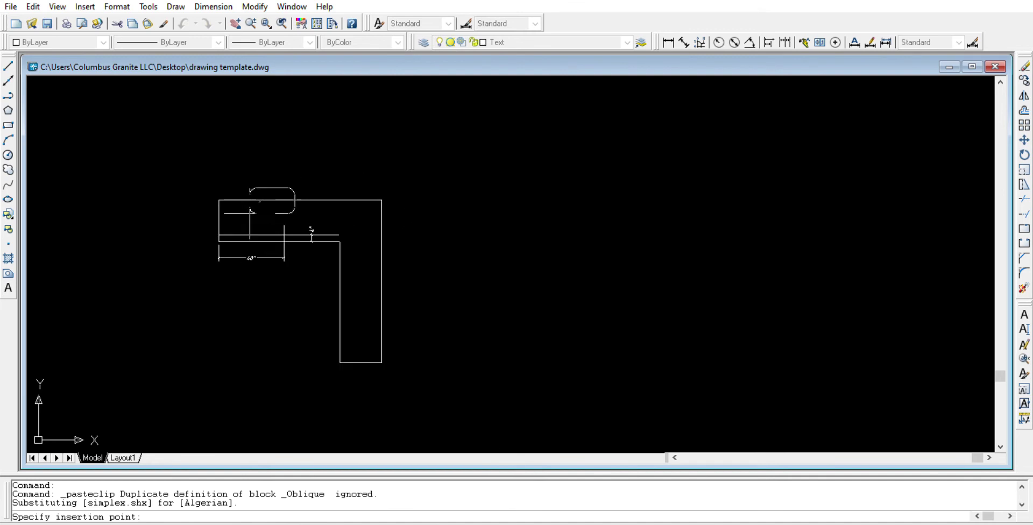
scroll(258, 208, up, 6)
key(Escape)
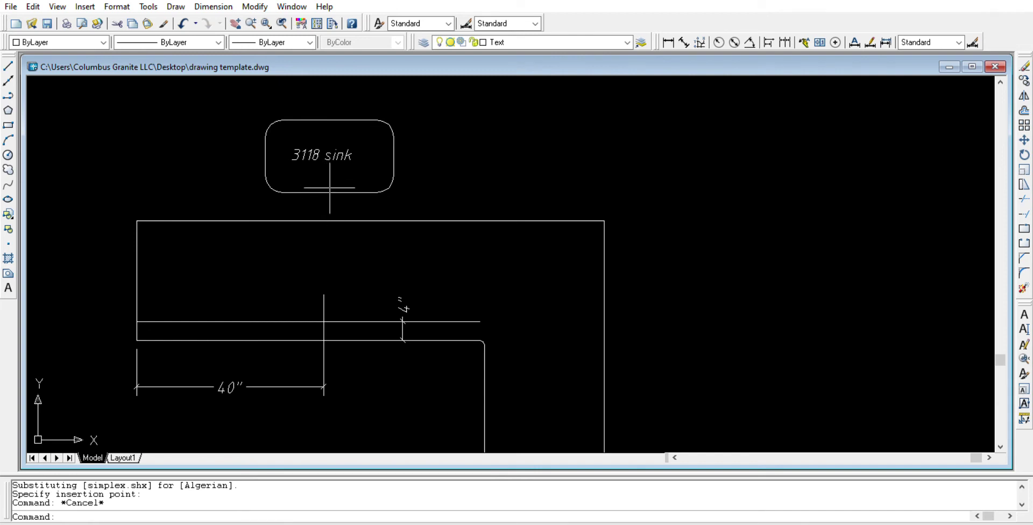
Step: Move the 3118 sink and its label from the midpoint of its lower edge to where the vertical centre line crosses the offset line
click(250, 101)
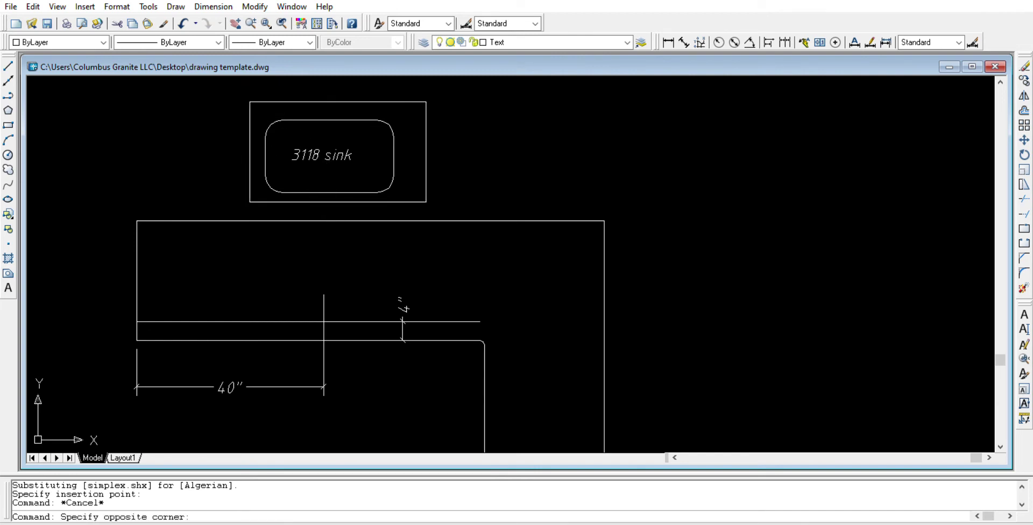
click(426, 202)
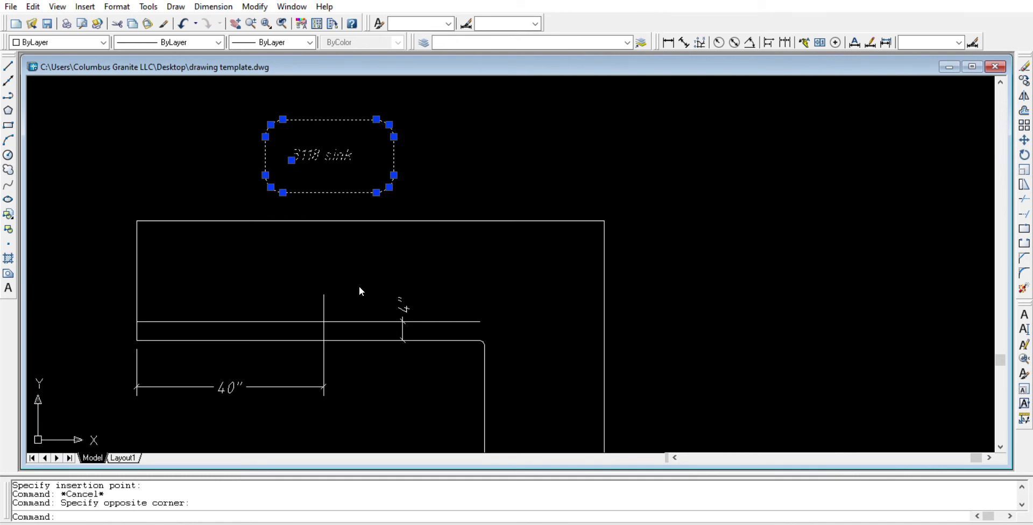
text(m)
key(Return)
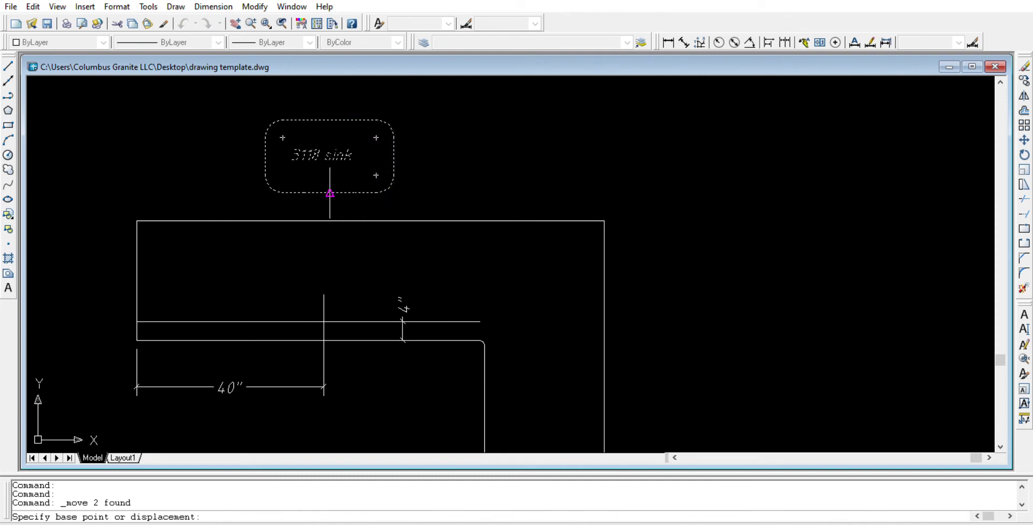
click(329, 193)
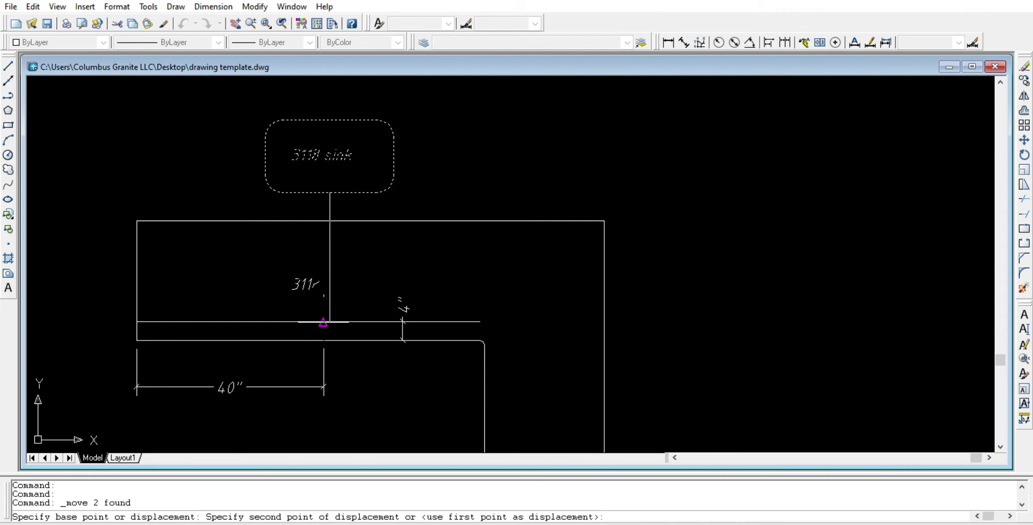
scroll(326, 323, up, 3)
scroll(320, 325, up, 3)
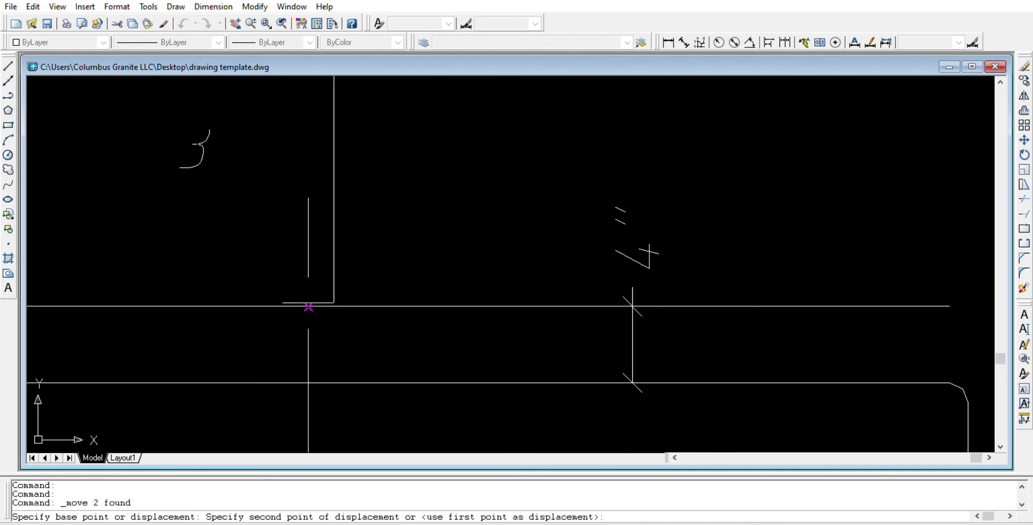
click(309, 307)
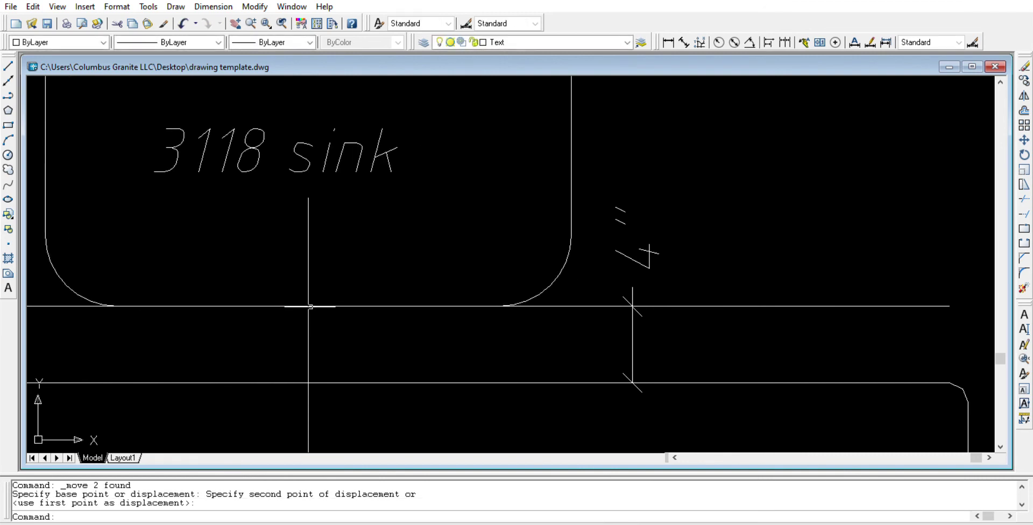
scroll(427, 285, down, 6)
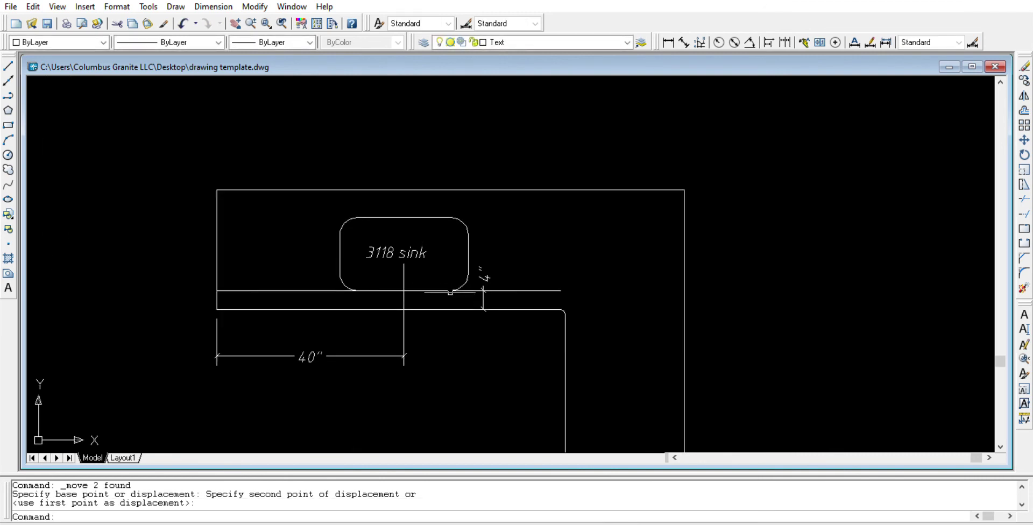
Step: Erase the horizontal offset line and the 4" dimension beside the sink
scroll(506, 285, up, 3)
click(468, 280)
click(448, 309)
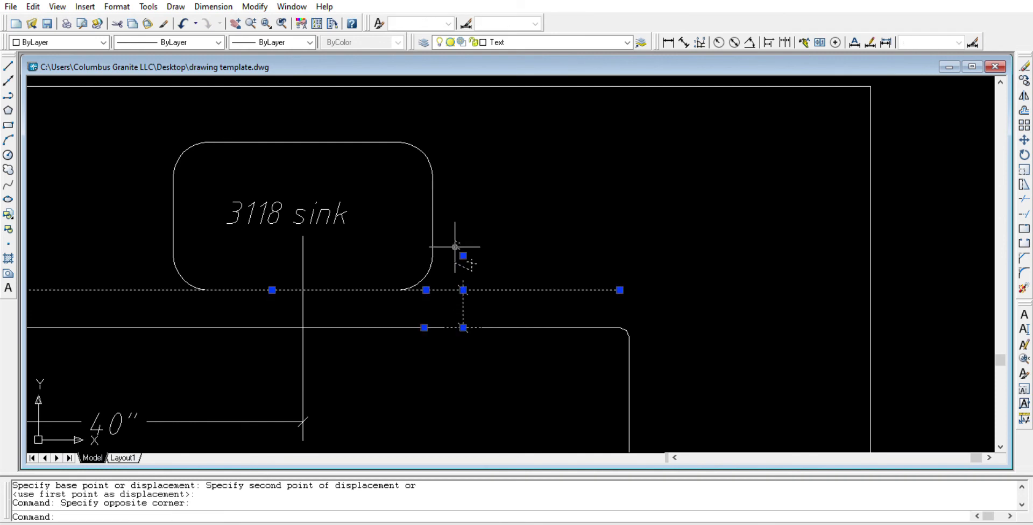
scroll(493, 311, down, 4)
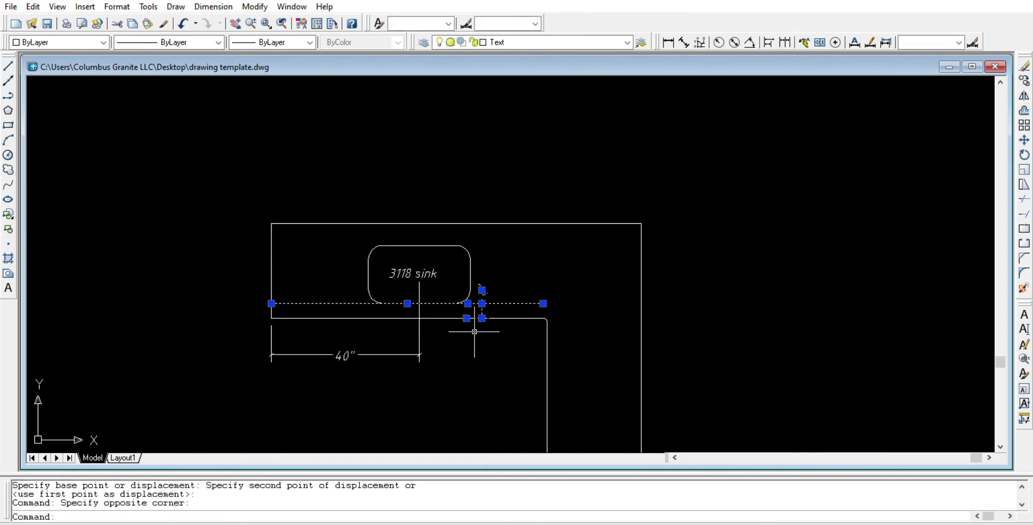
key(Delete)
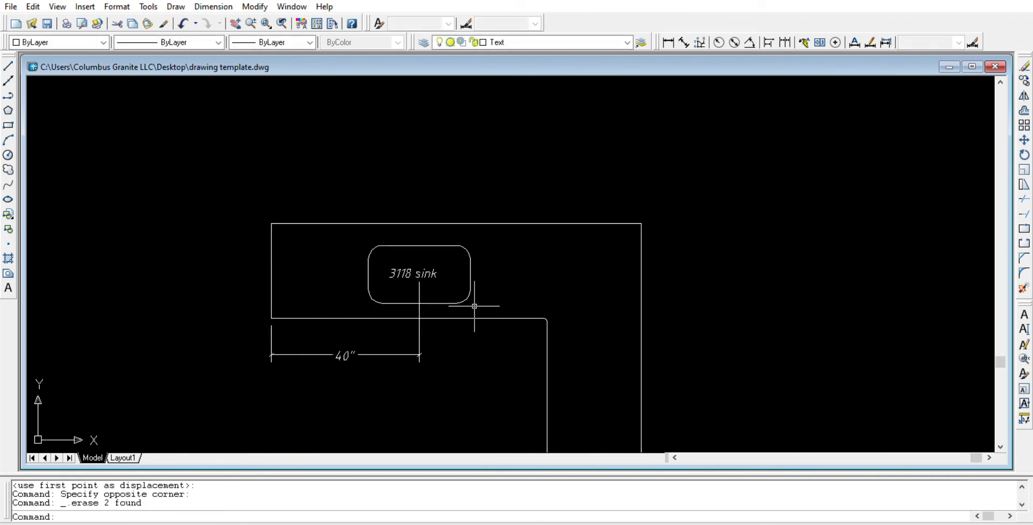
scroll(409, 252, down, 5)
scroll(412, 261, up, 4)
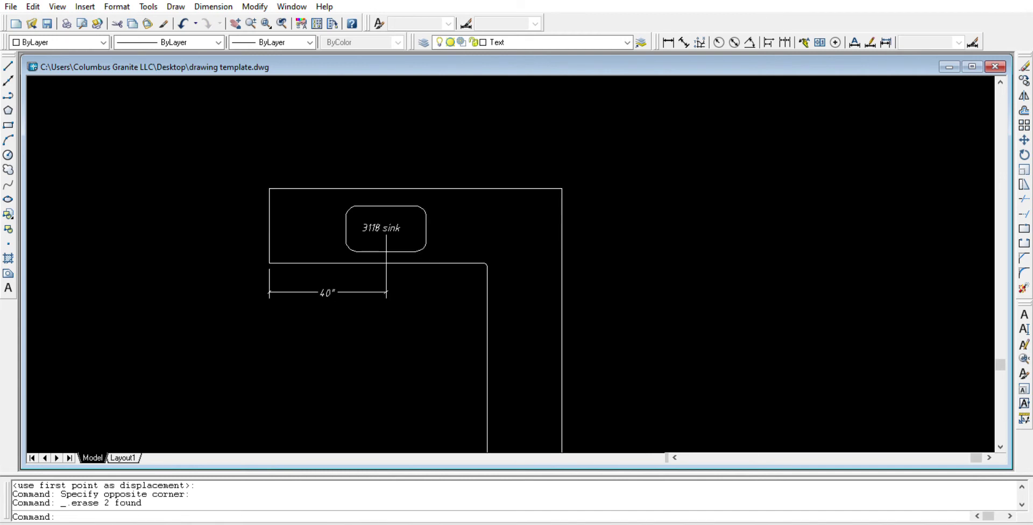
scroll(436, 285, up, 2)
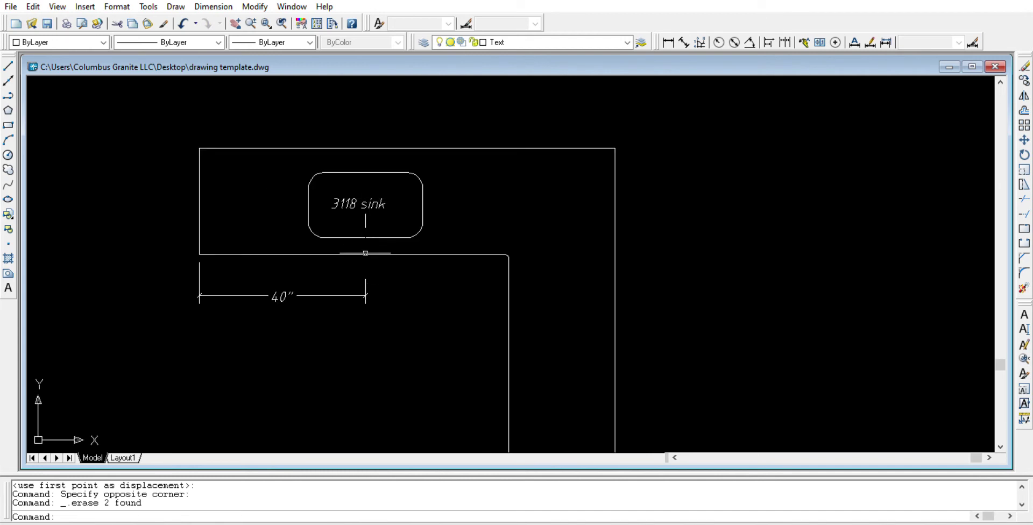
scroll(361, 242, down, 4)
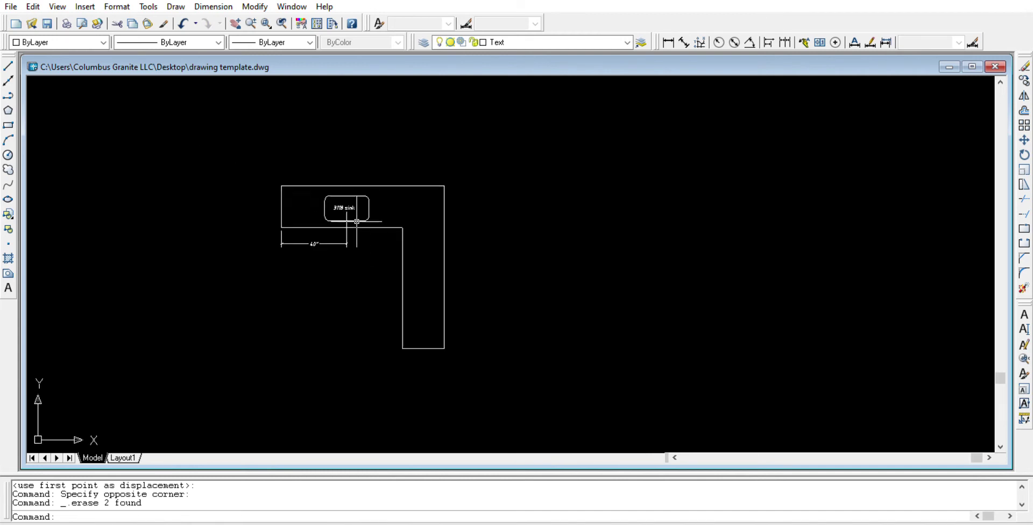
scroll(358, 224, down, 2)
Step: Assign both inner edges, the rounded corner between them and the short vertical end edge near the sink to the Flat Polish layer
scroll(369, 257, up, 5)
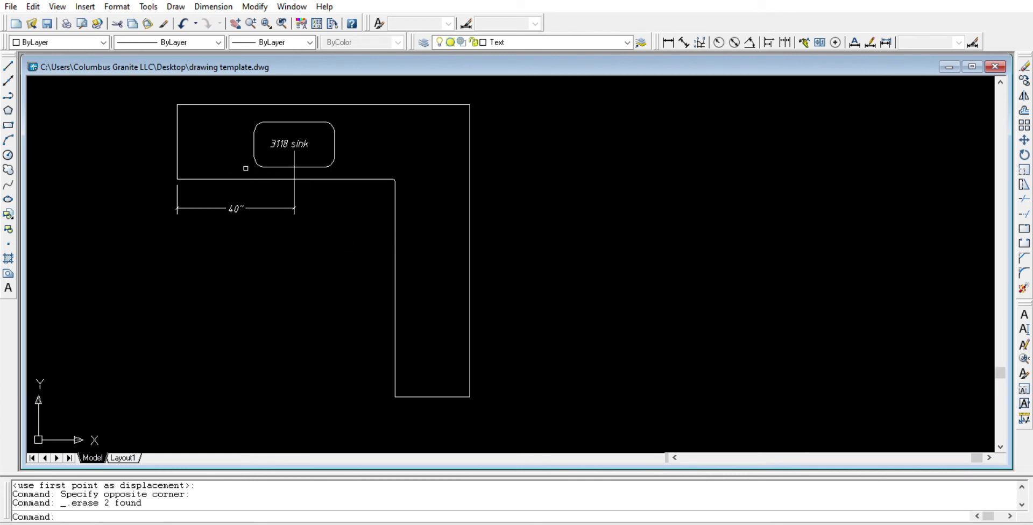
click(425, 309)
click(374, 280)
scroll(401, 168, up, 6)
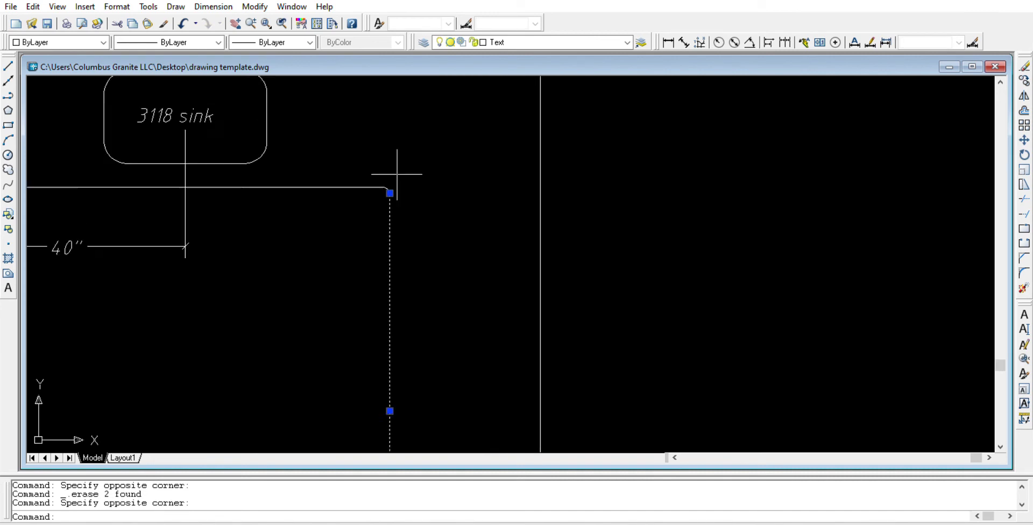
click(402, 239)
click(284, 173)
scroll(517, 203, down, 5)
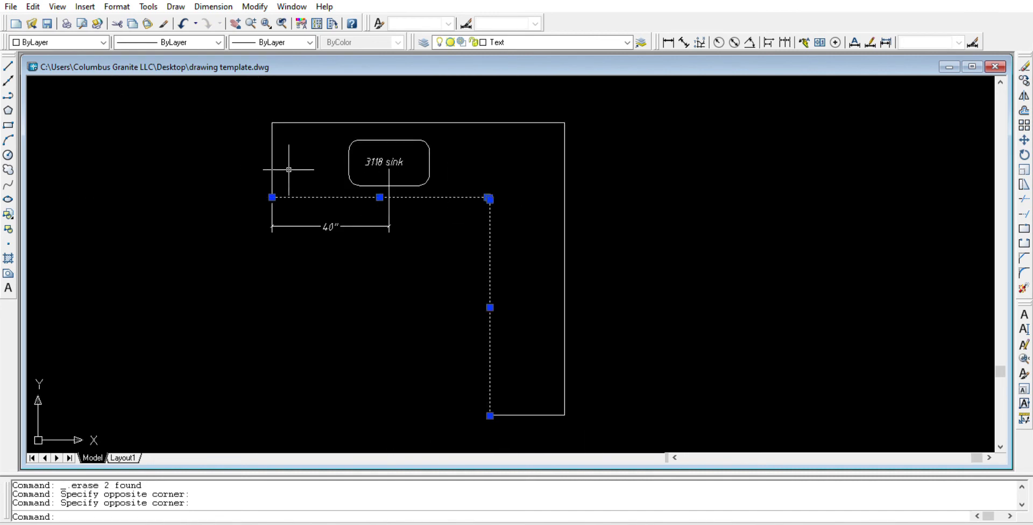
scroll(283, 165, up, 3)
scroll(288, 166, down, 3)
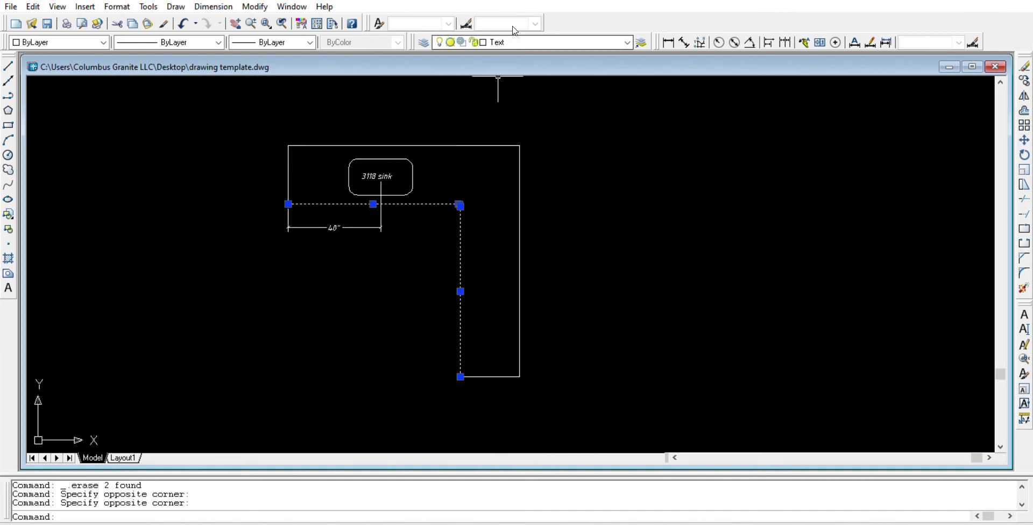
click(305, 164)
click(265, 174)
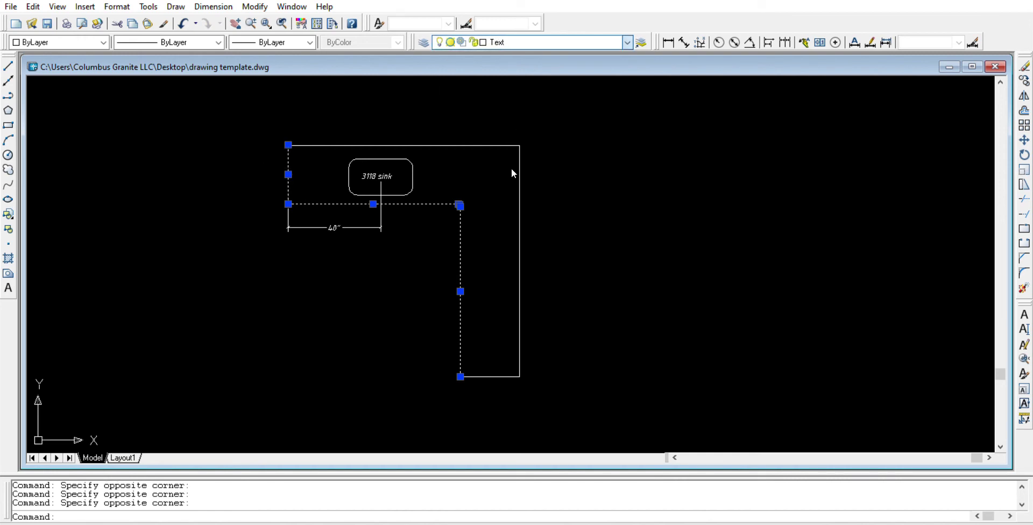
key(Escape)
key(Escape)
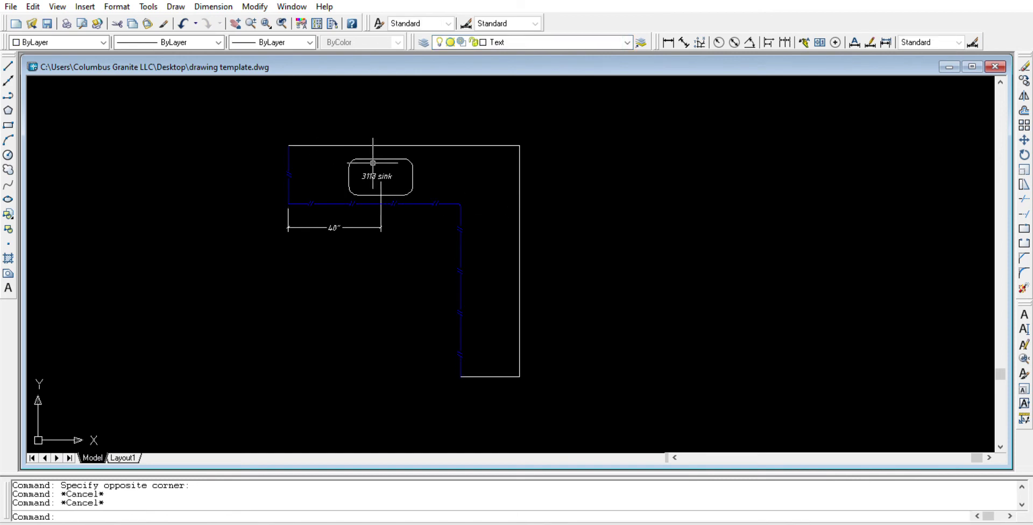
Step: Reassign the two inner edges and their rounded corner to the magenta edge layer with slashed-circle marks, excluding the short end edge
scroll(373, 163, up, 2)
click(458, 230)
click(444, 197)
click(503, 283)
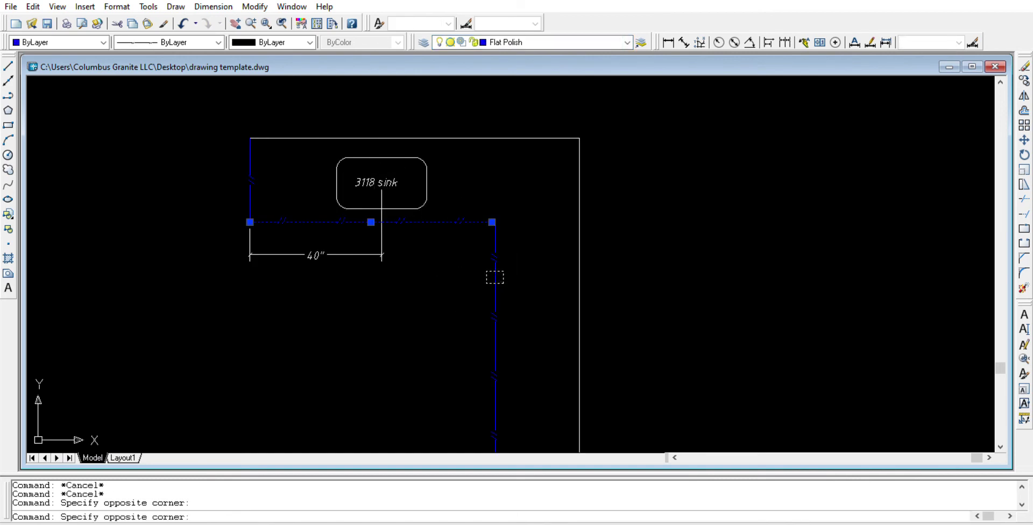
click(486, 271)
scroll(494, 238, up, 4)
click(506, 246)
click(482, 214)
scroll(480, 218, down, 5)
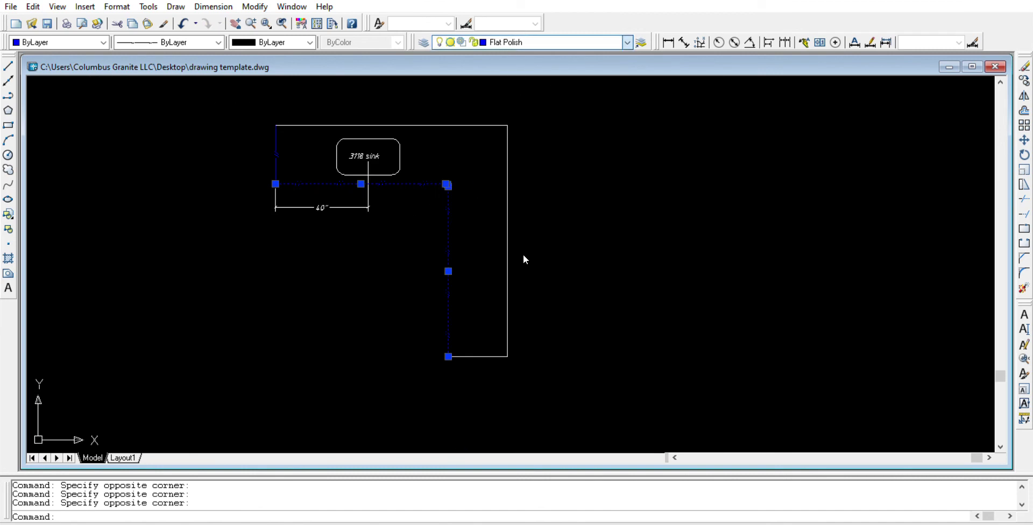
key(Escape)
key(Escape)
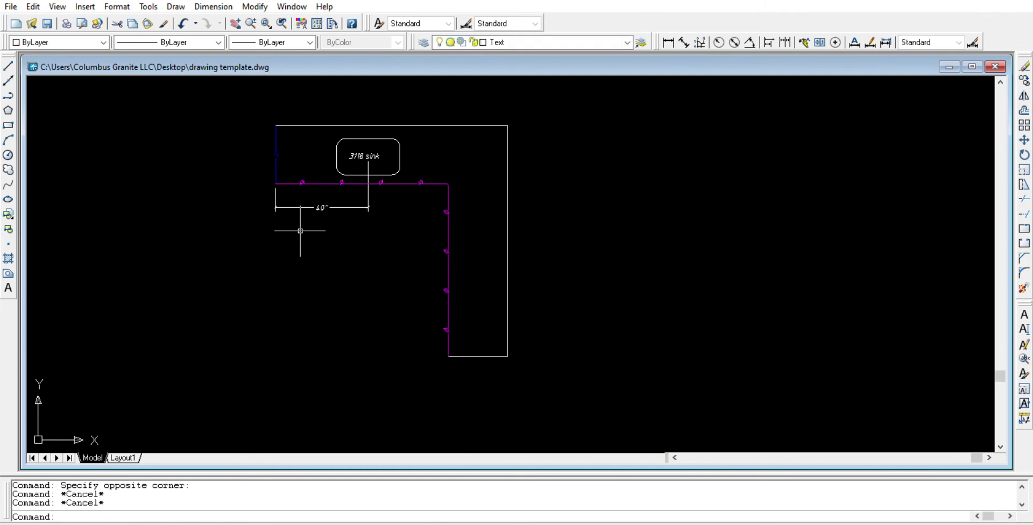
Step: Add the single-line text FRIDGE, reading vertically upward, just outside the countertop's blue end edge
scroll(299, 233, down, 4)
scroll(293, 211, up, 5)
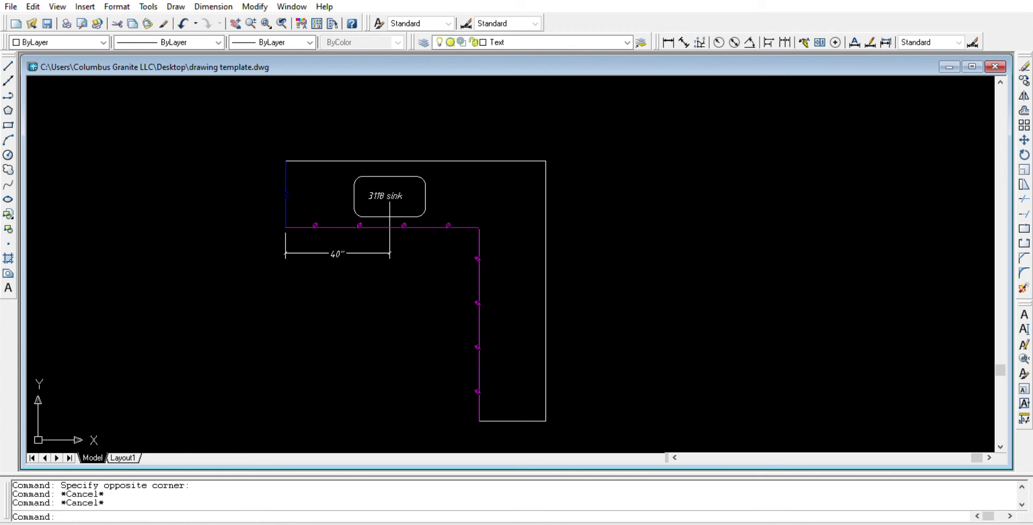
click(1026, 323)
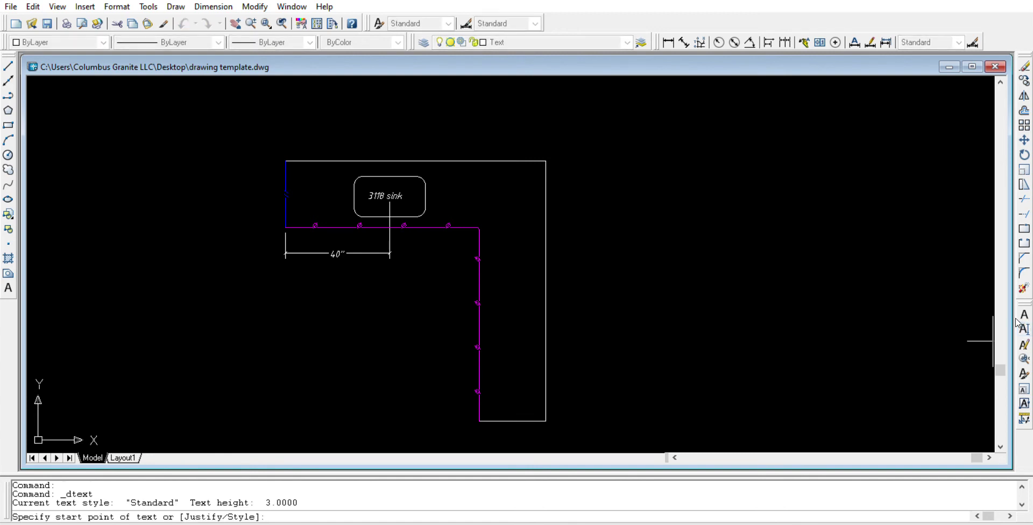
scroll(263, 204, up, 2)
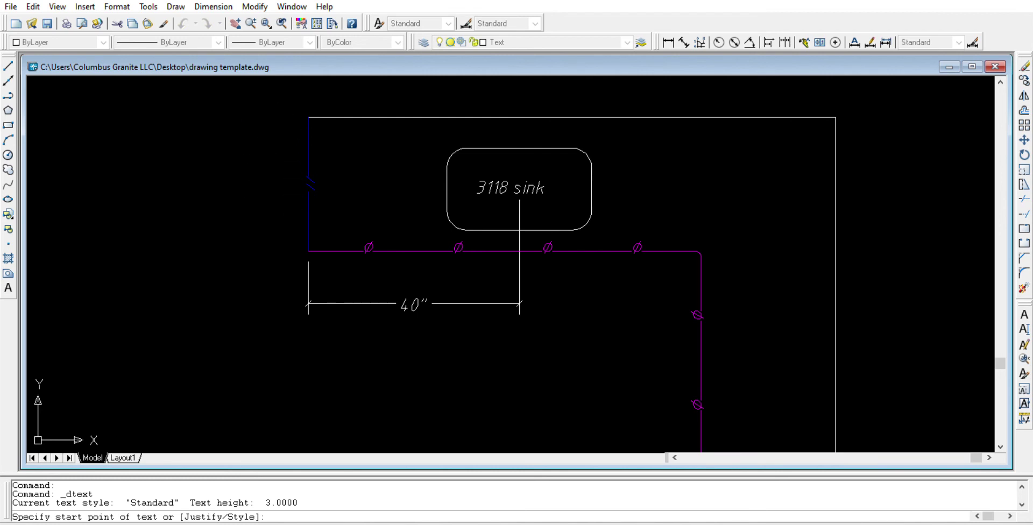
click(267, 240)
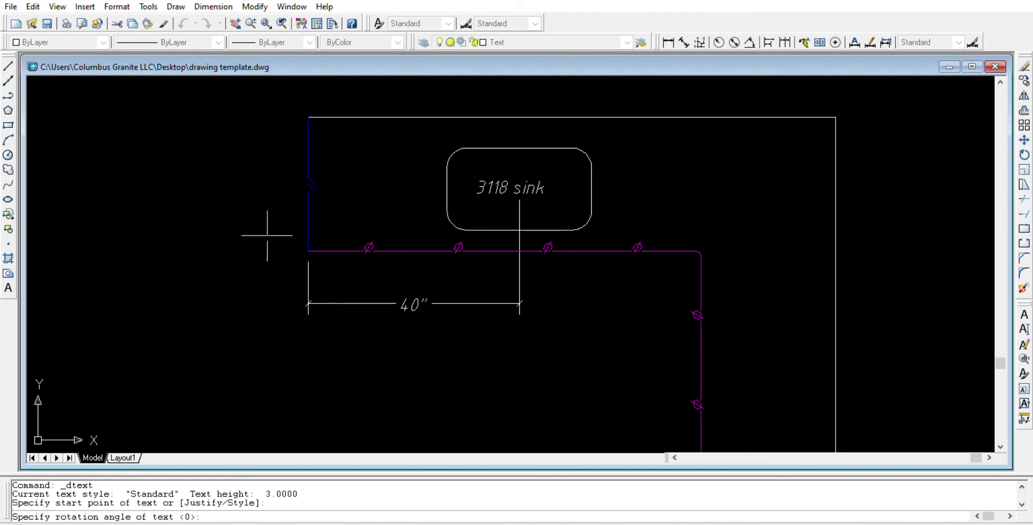
key(Return)
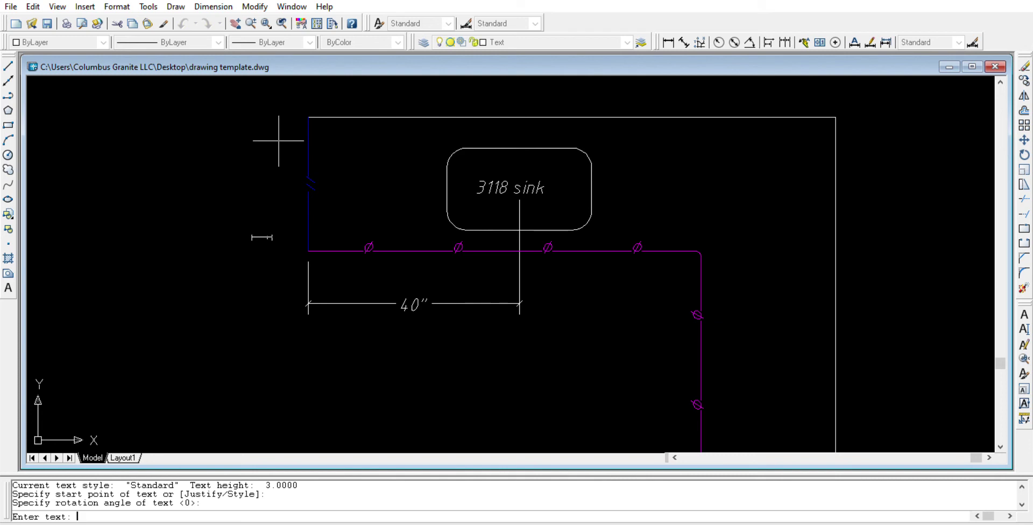
text(FRIDGE)
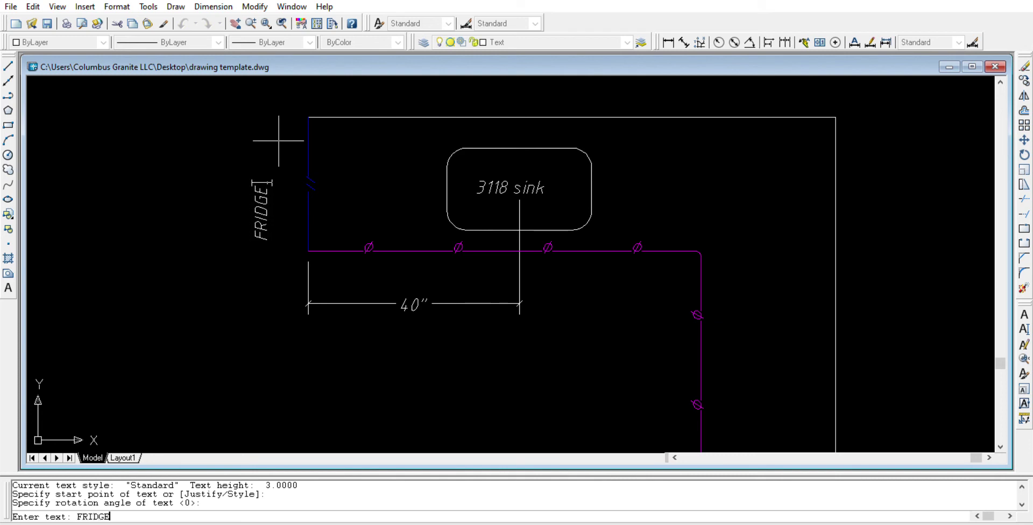
key(Return)
key(Escape)
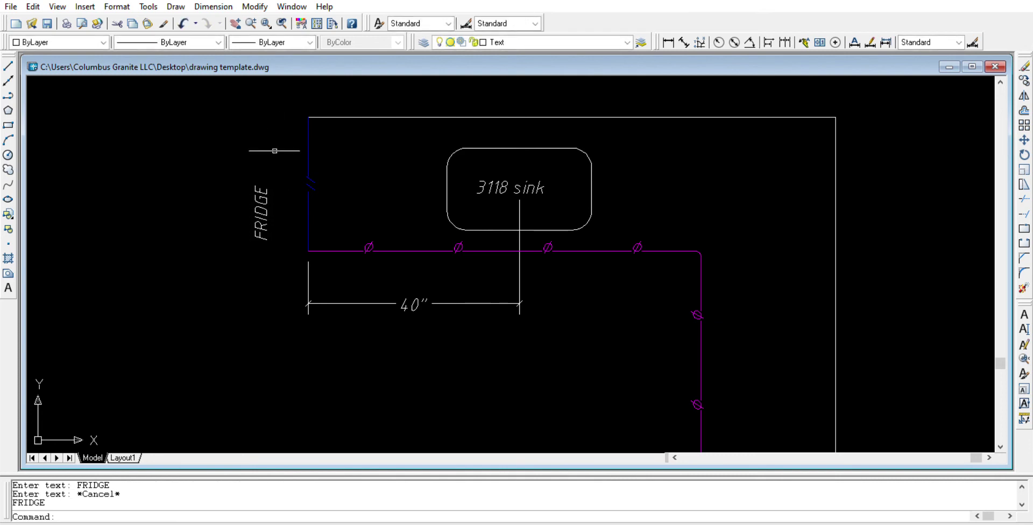
scroll(268, 204, down, 2)
scroll(266, 204, down, 6)
scroll(266, 216, up, 5)
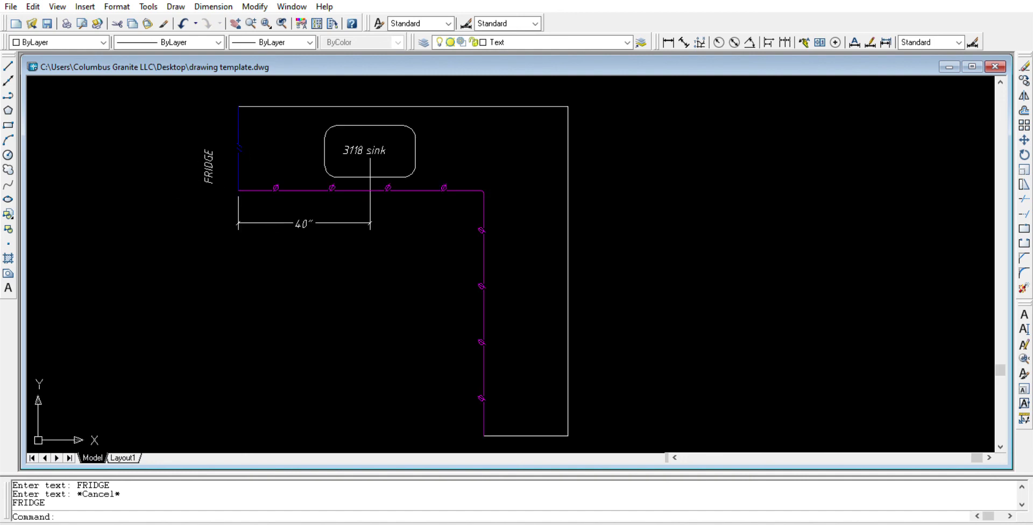
scroll(208, 173, down, 1)
scroll(206, 174, up, 3)
scroll(207, 172, down, 2)
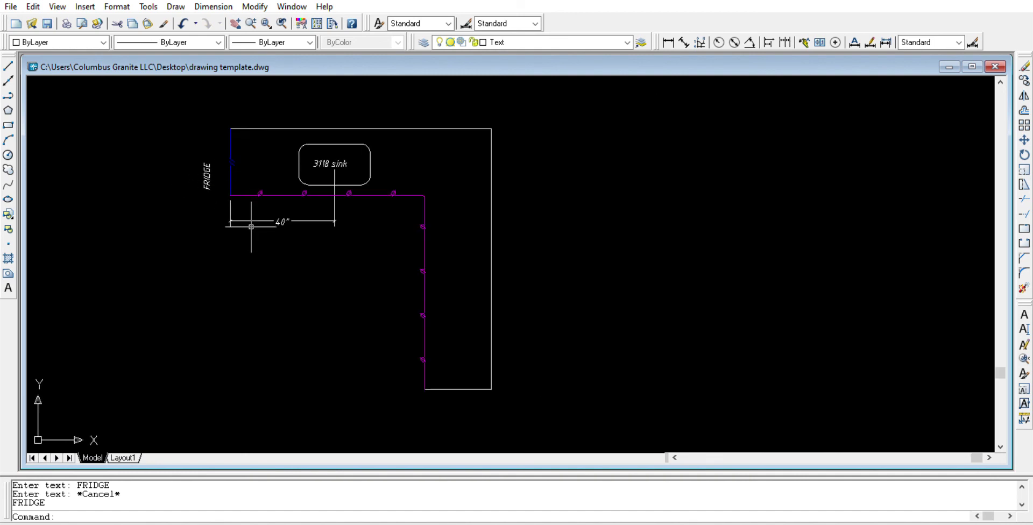
scroll(304, 211, down, 4)
scroll(293, 199, up, 6)
scroll(279, 195, down, 6)
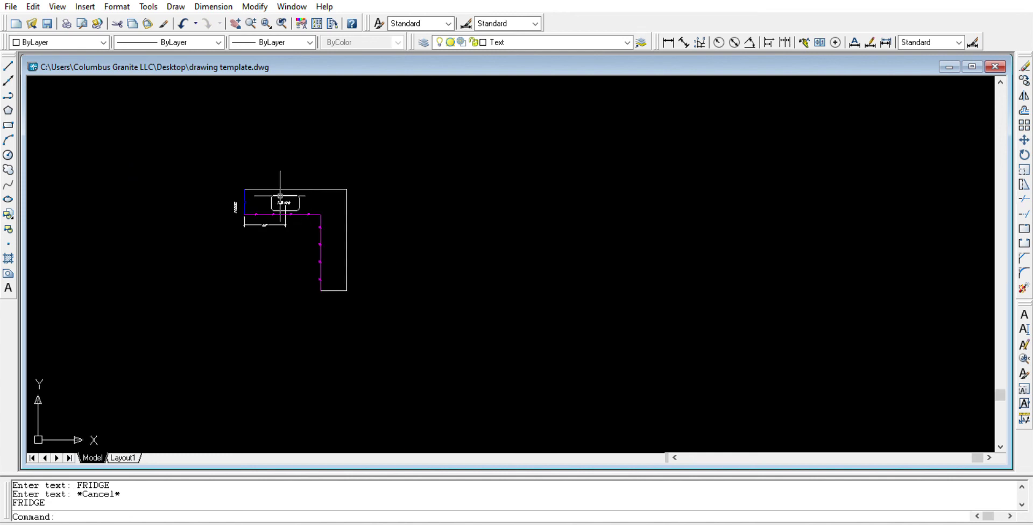
Step: Add a linear dimension above the countertop's long back edge, spanning it from the fridge end to the outer corner
scroll(258, 193, up, 2)
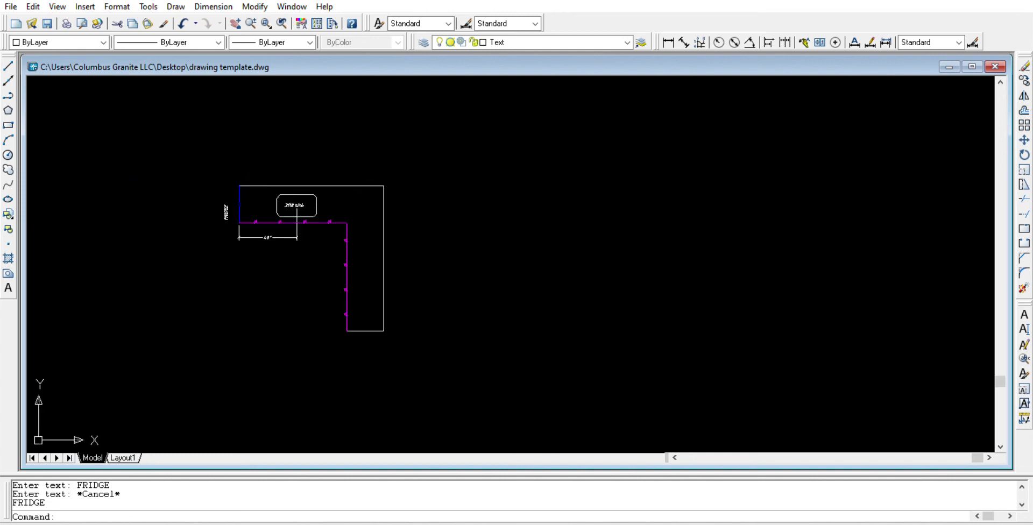
click(671, 37)
scroll(270, 167, up, 3)
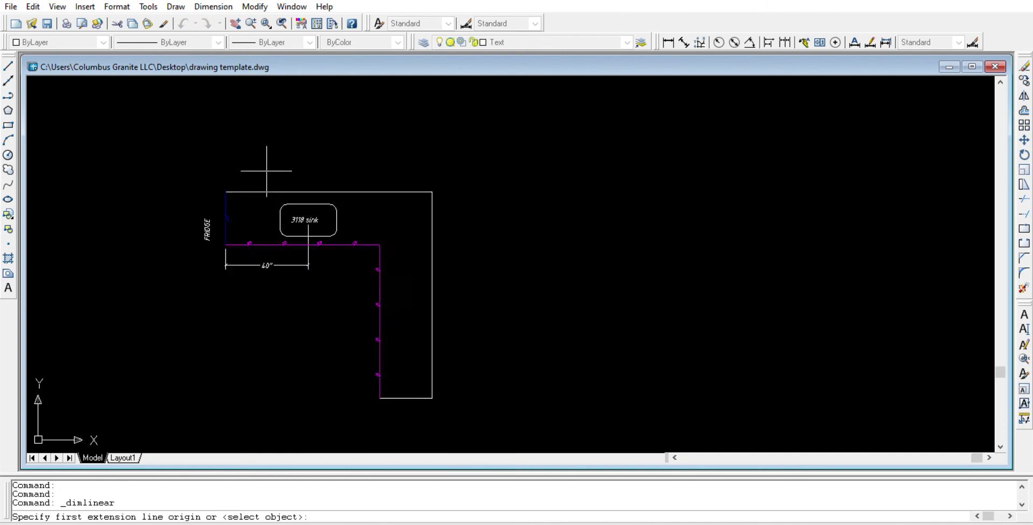
click(208, 200)
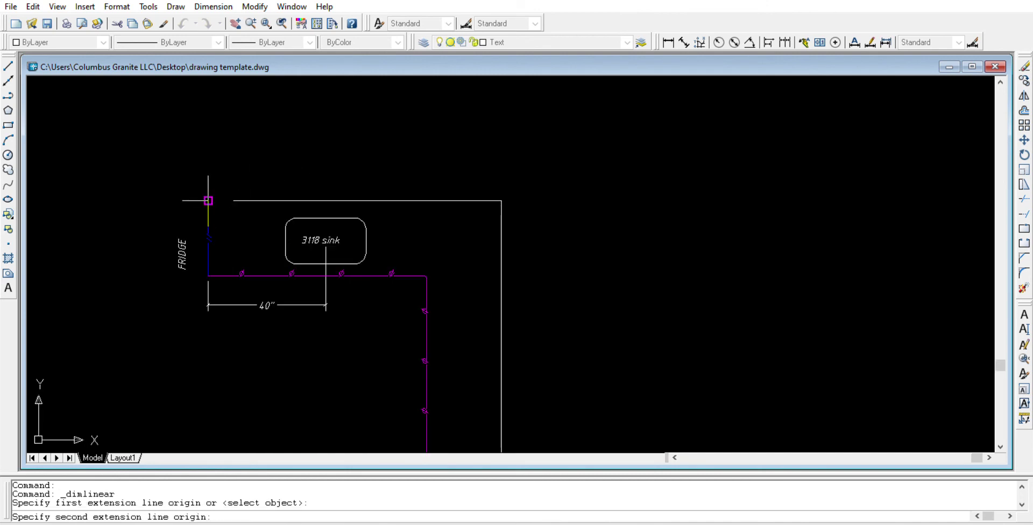
click(501, 201)
click(502, 160)
key(Escape)
Step: Add a vertical linear dimension outside the countertop's long outer side edge, from the outer corner down to the far end
scroll(493, 208, down, 3)
scroll(494, 208, up, 3)
key(Return)
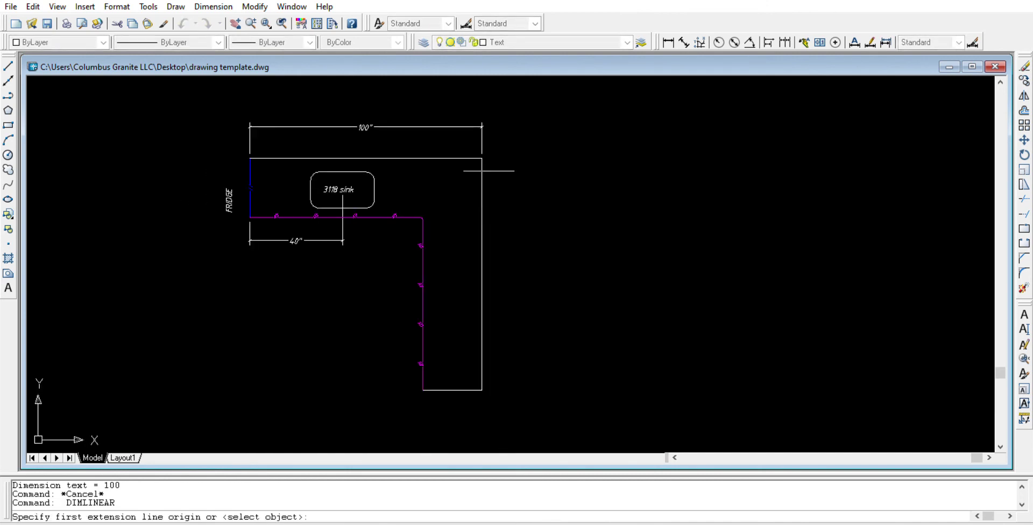
click(482, 158)
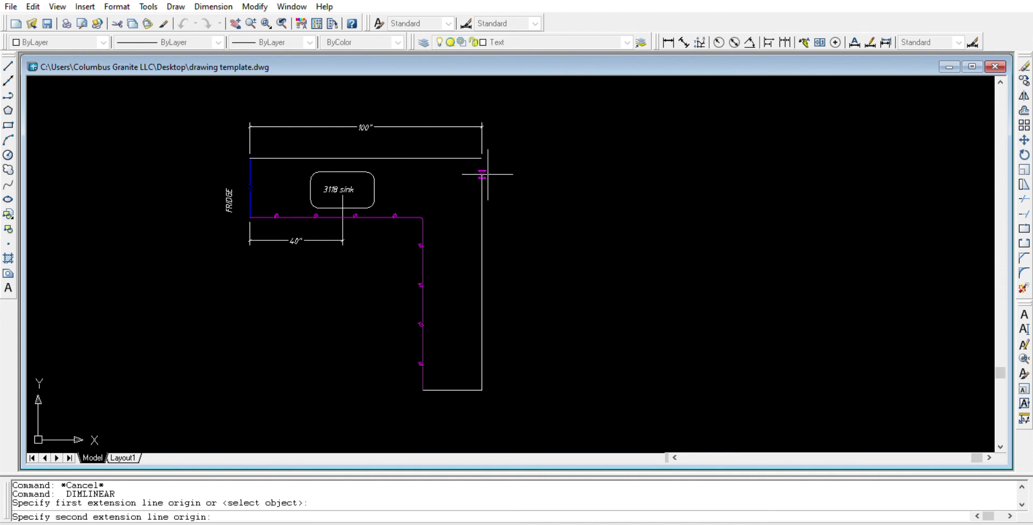
click(482, 390)
click(510, 372)
key(Escape)
Step: Dimension the width of the short end edge of the countertop's vertical leg, placing the dimension below it
key(Return)
click(423, 390)
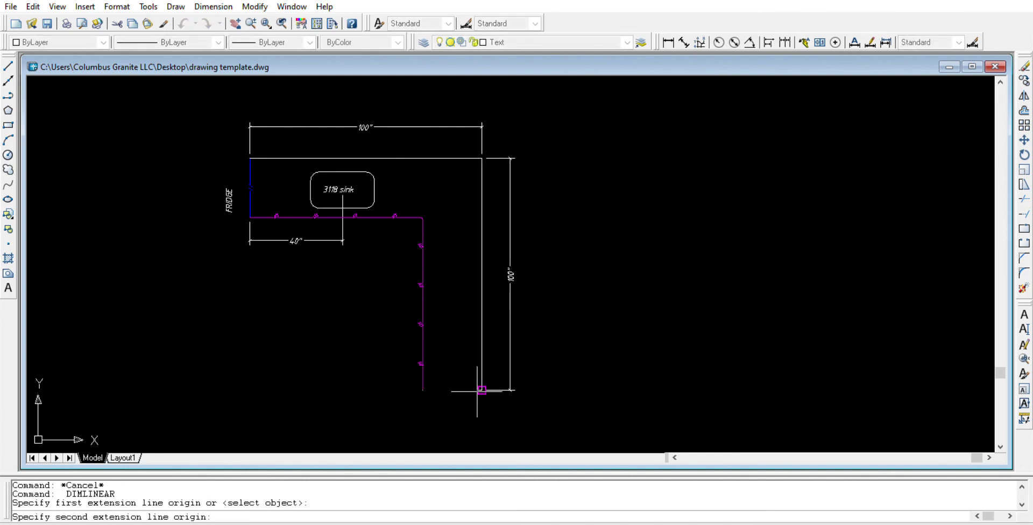
click(482, 389)
click(452, 410)
key(Escape)
Step: Copy the whole dimensioned countertop with its sink and labels and paste the duplicate directly above the original
scroll(414, 348, down, 5)
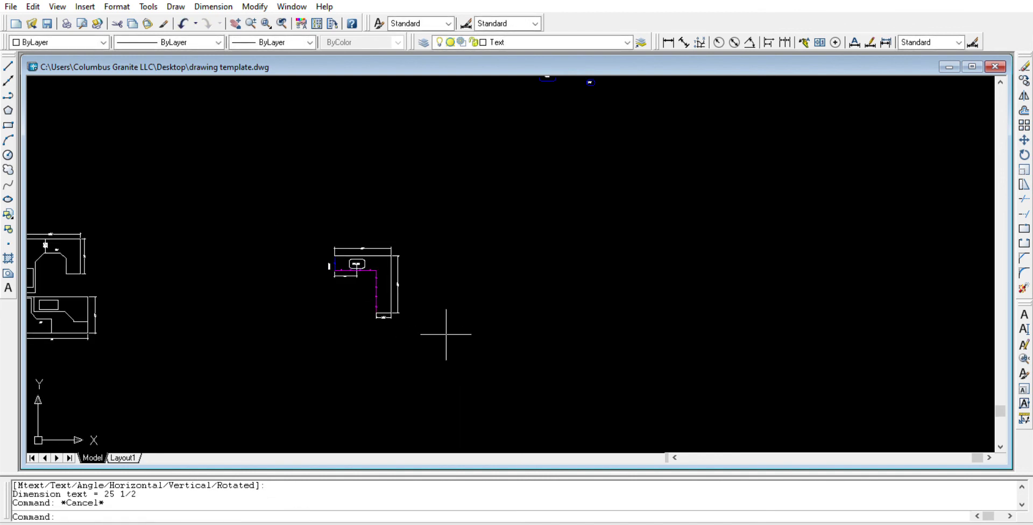
scroll(445, 336, up, 3)
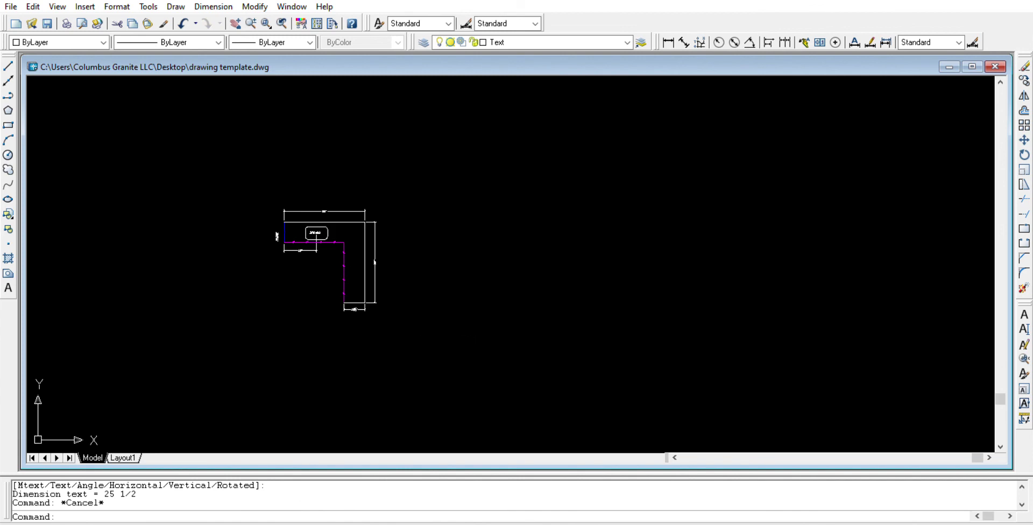
click(261, 192)
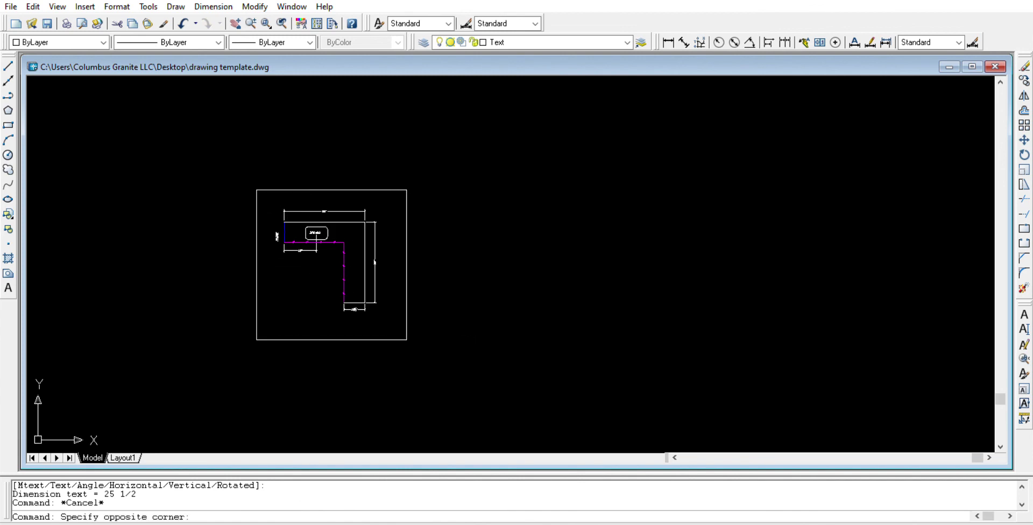
click(406, 340)
scroll(404, 336, down, 1)
scroll(370, 279, up, 2)
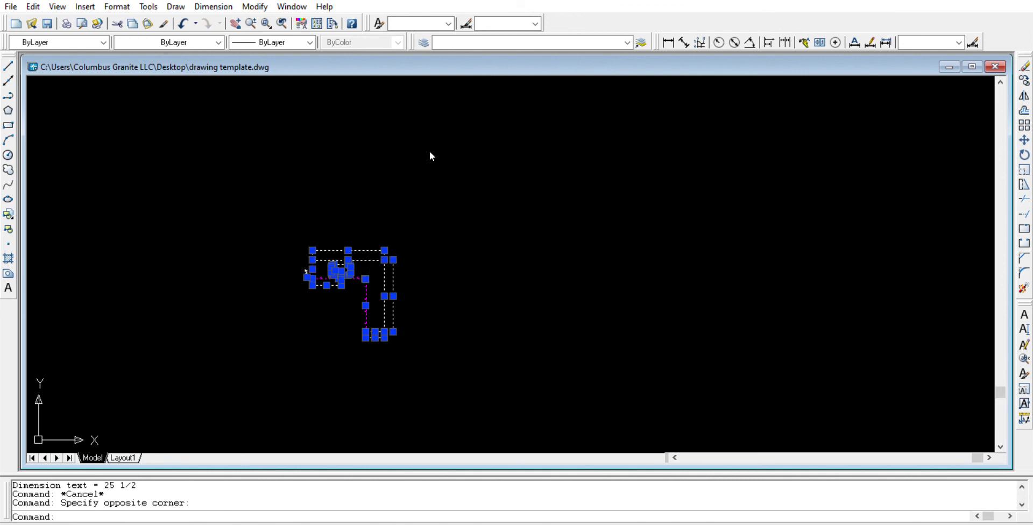
key(ctrl+c)
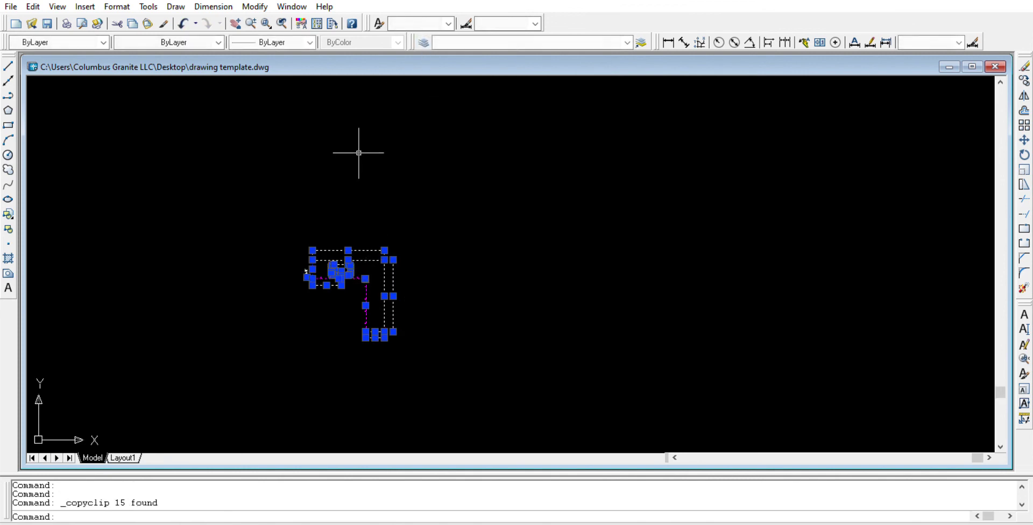
key(Escape)
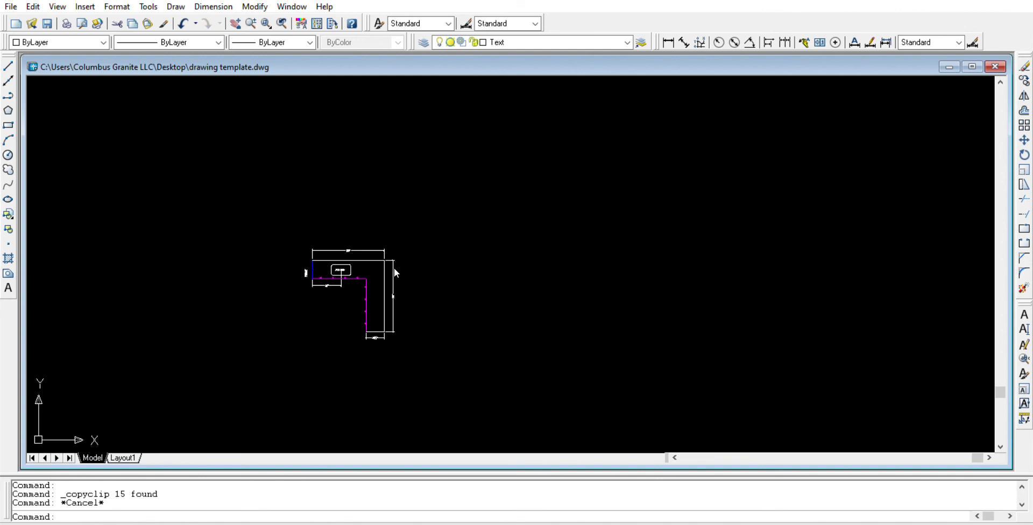
key(ctrl+v)
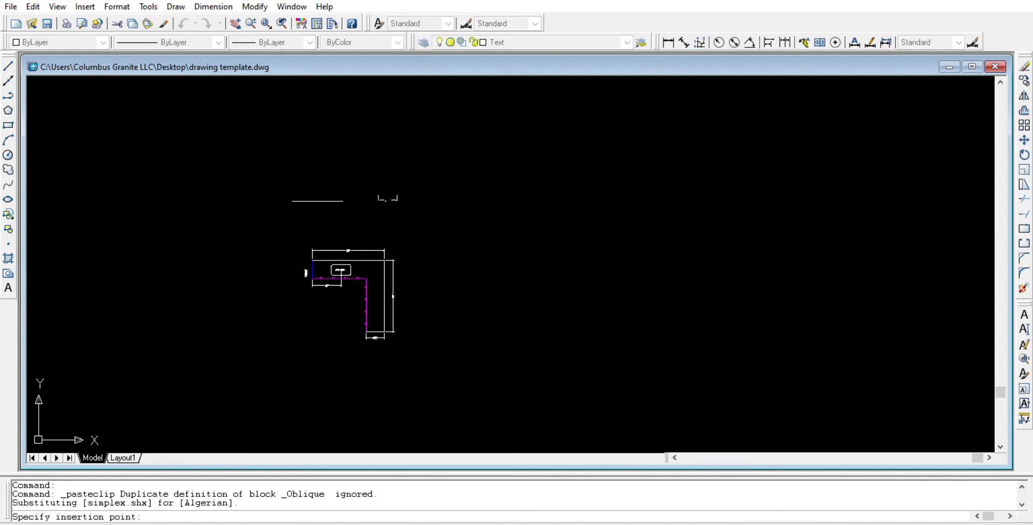
click(316, 210)
key(Escape)
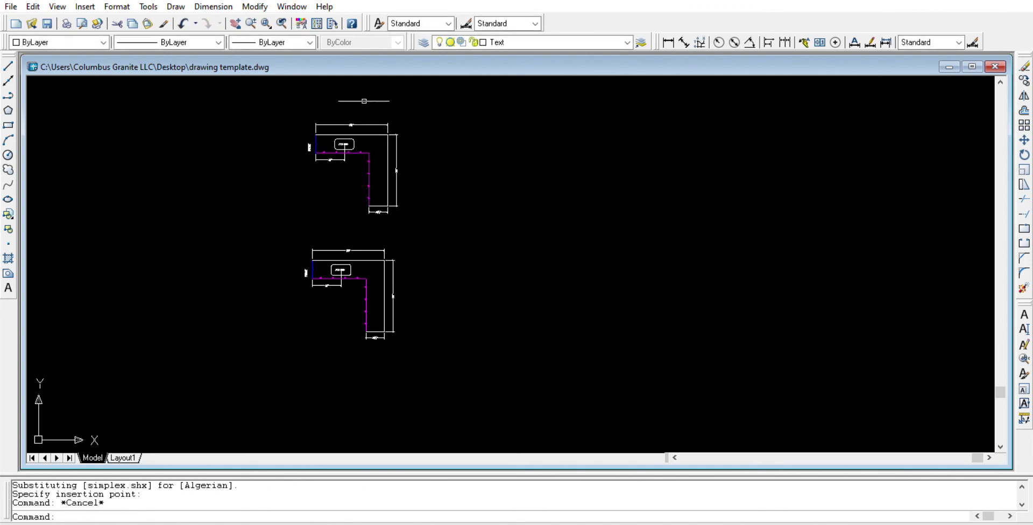
Step: Erase all four dimensions, the FRIDGE label and the 3118 sink text from the upper countertop copy
scroll(350, 102, up, 3)
scroll(384, 162, down, 1)
click(276, 180)
click(299, 114)
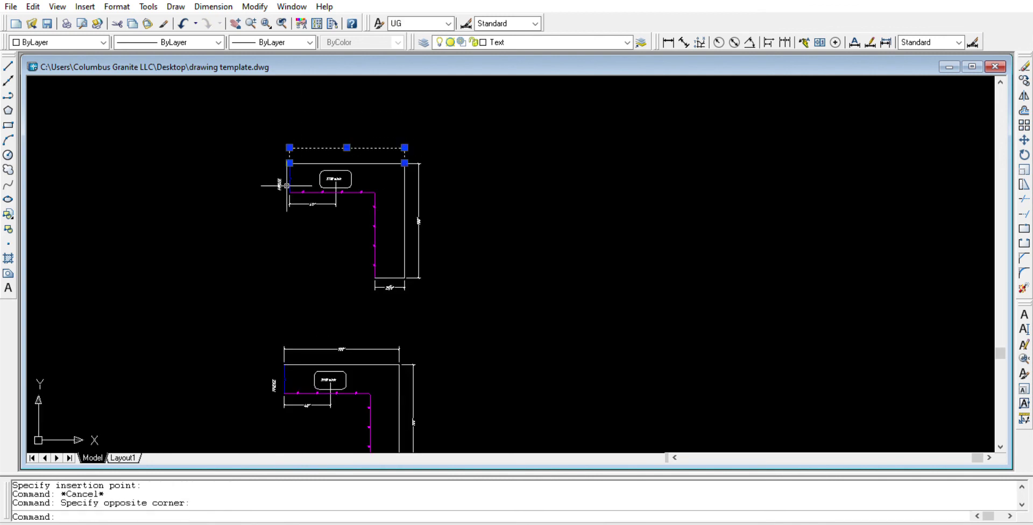
scroll(272, 182, up, 3)
click(309, 213)
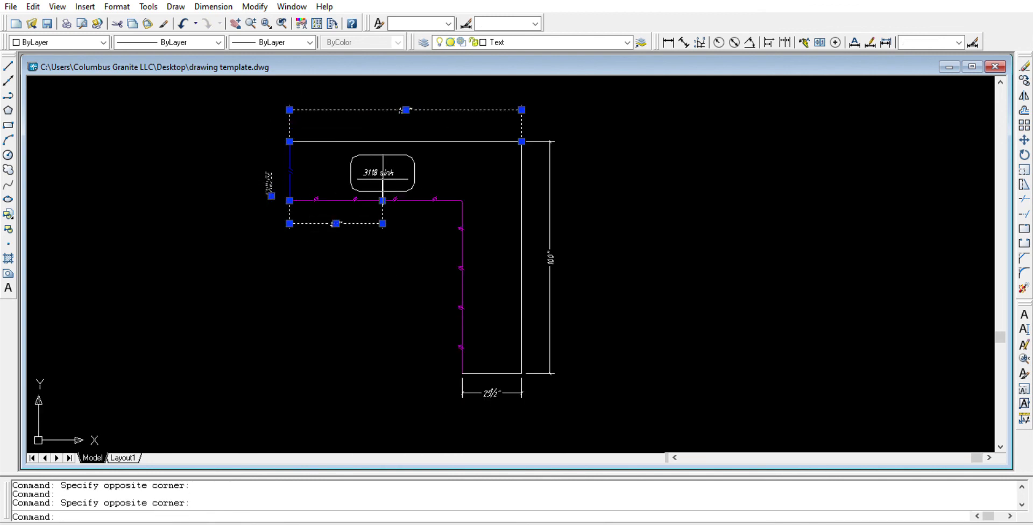
click(379, 173)
click(500, 392)
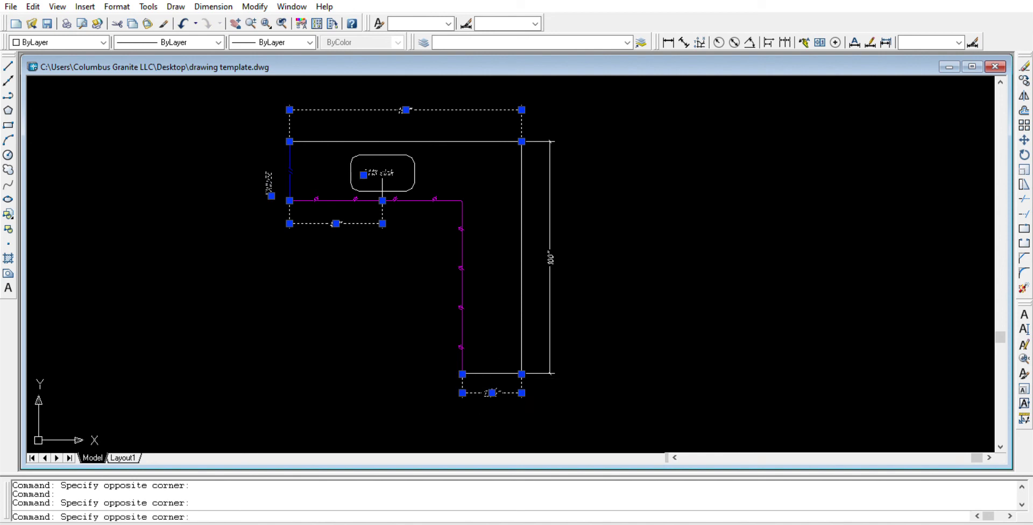
click(550, 306)
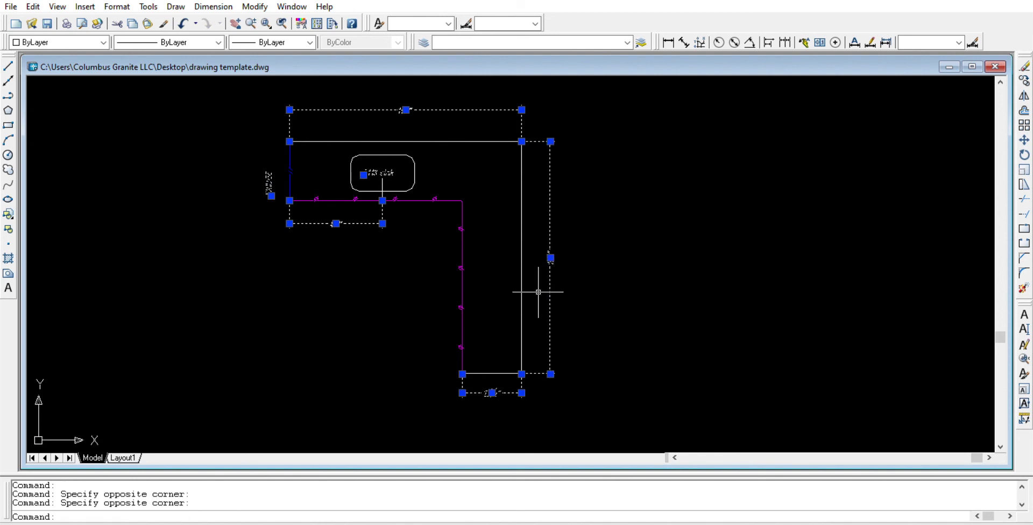
key(Delete)
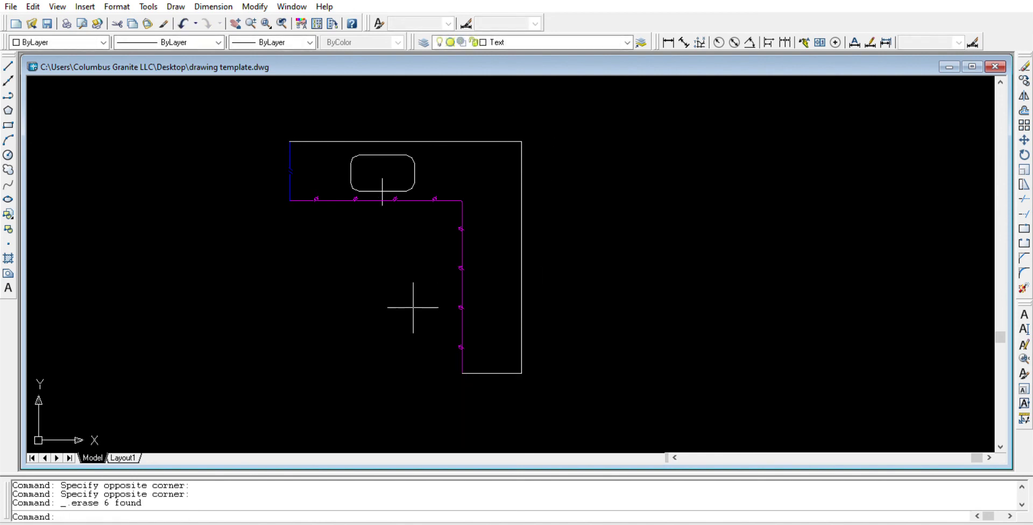
Step: Erase the short vertical centre line crossing the sink's front edge in the upper copy
scroll(382, 192, up, 5)
drag(351, 199, 295, 173)
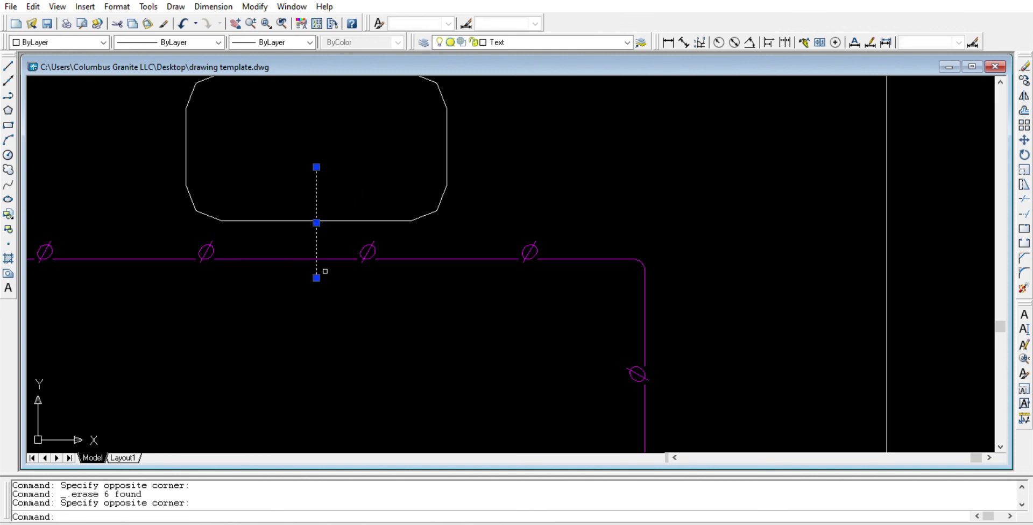
key(Delete)
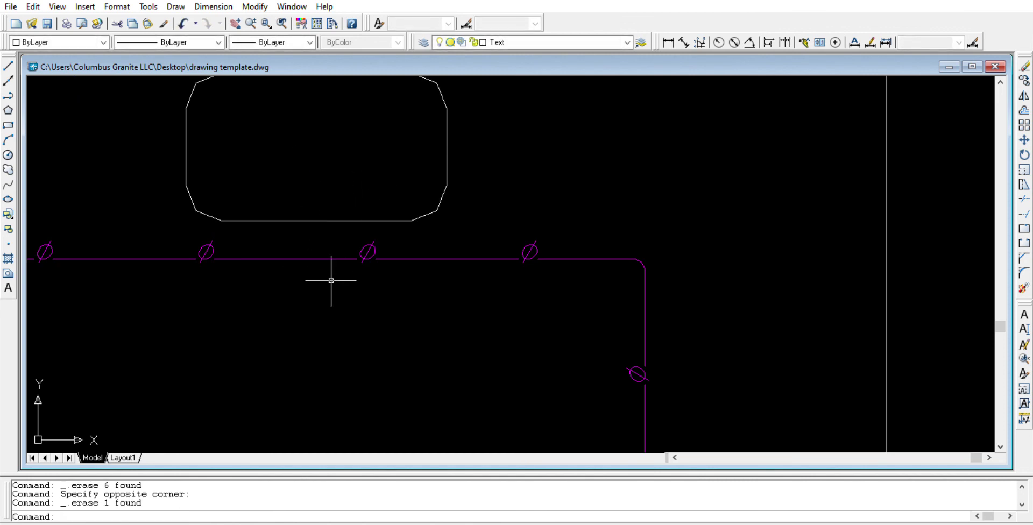
Step: Create boundary polylines with BPOLY from a point inside the stripped countertop copy, capturing the L outline and the sink cutout
scroll(332, 278, down, 5)
scroll(379, 279, down, 2)
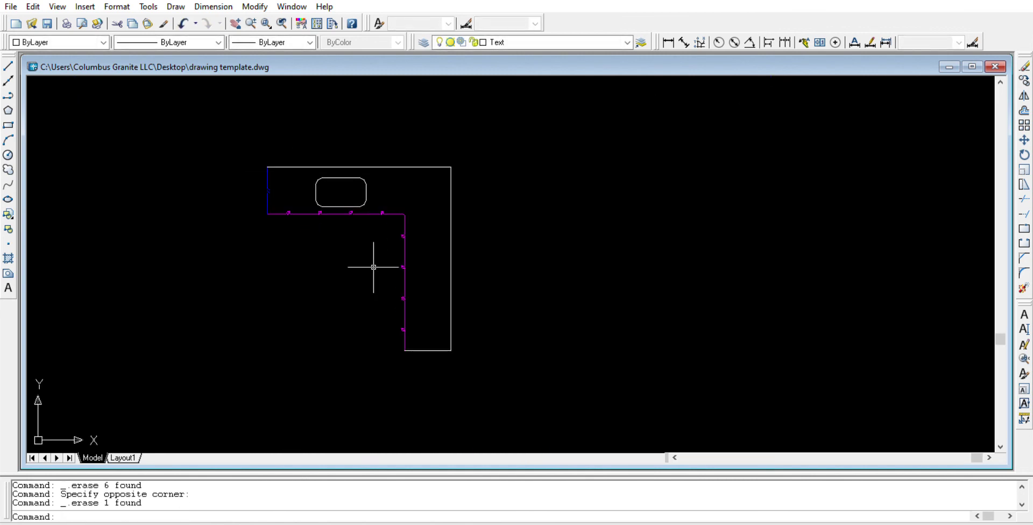
scroll(371, 272, up, 2)
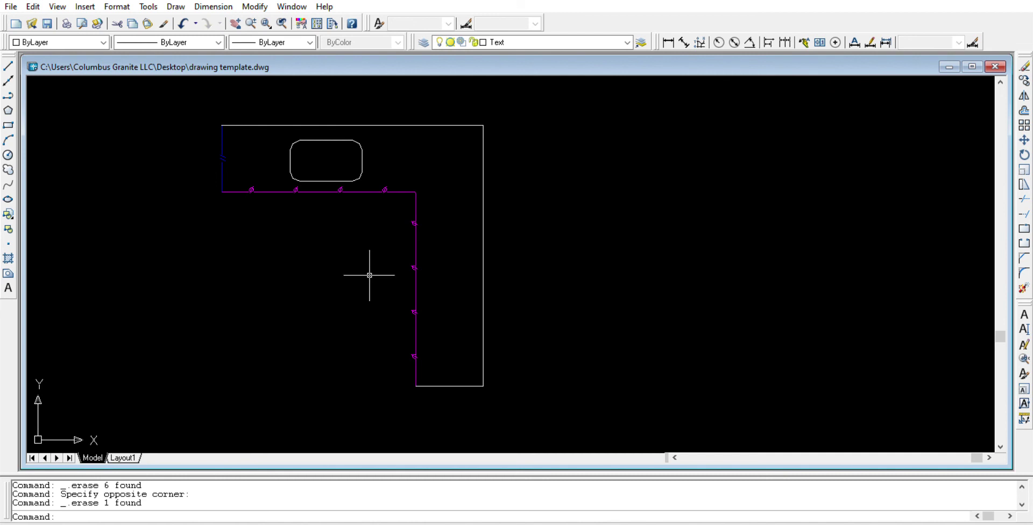
key(Return)
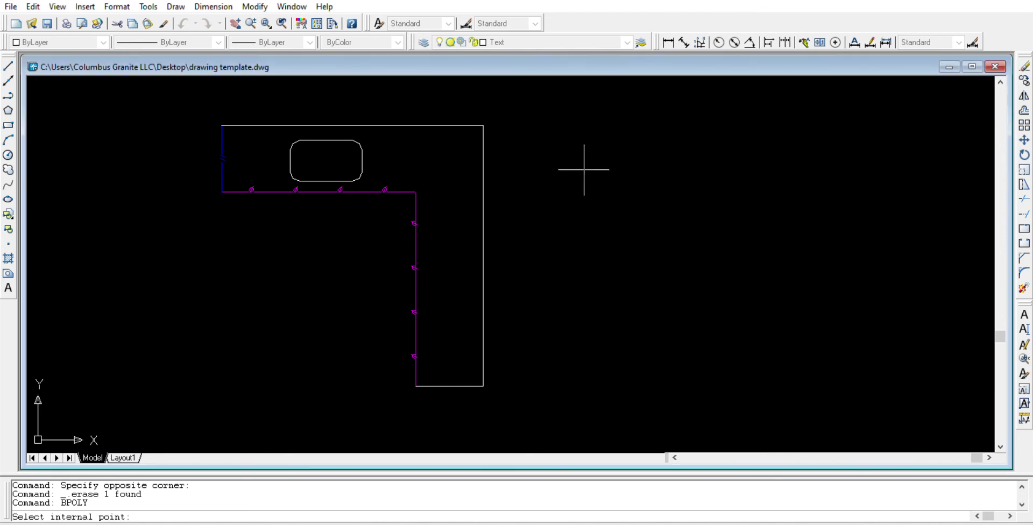
click(397, 160)
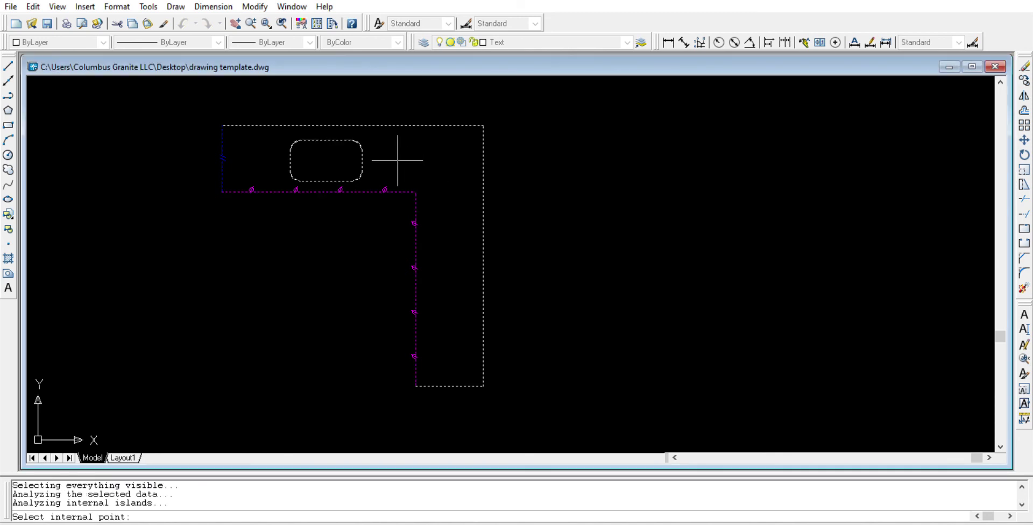
key(Return)
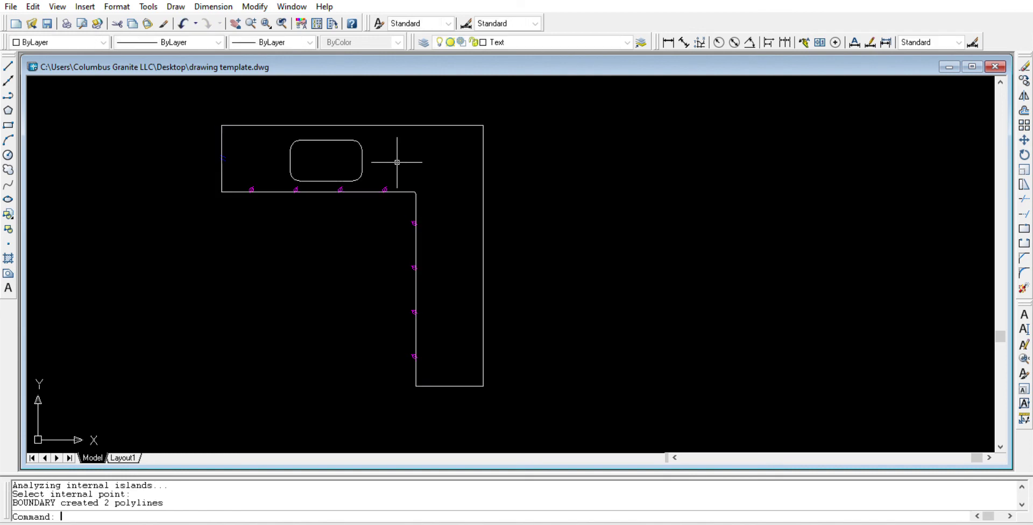
key(Escape)
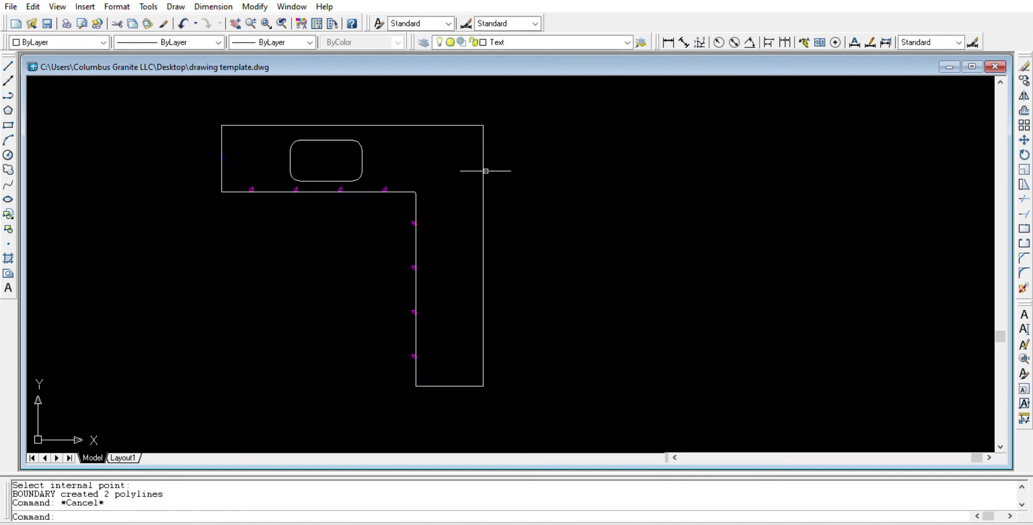
Step: Move the countertop and sink boundary polylines, together with the copy's back edge line, to the right of the remaining edge lines
click(407, 166)
click(338, 118)
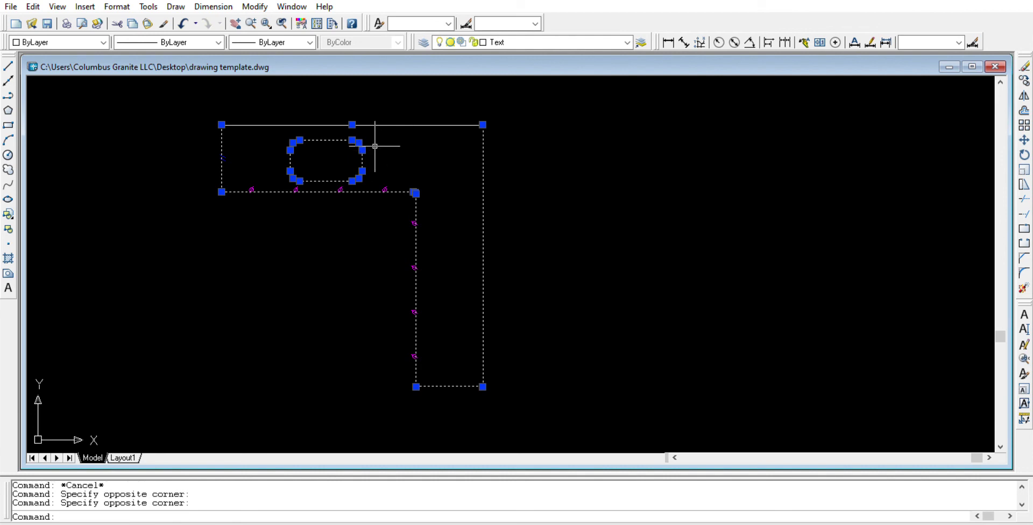
drag(383, 145, 721, 148)
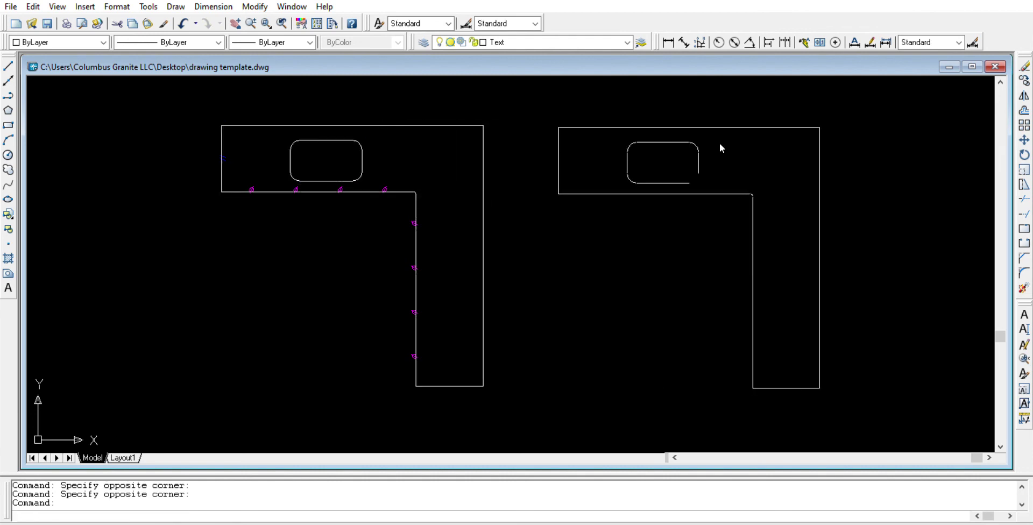
key(Escape)
Step: Move the countertop and sink boundary polylines upward, clear of the loose back edge line
click(694, 212)
click(657, 169)
scroll(659, 171, down, 6)
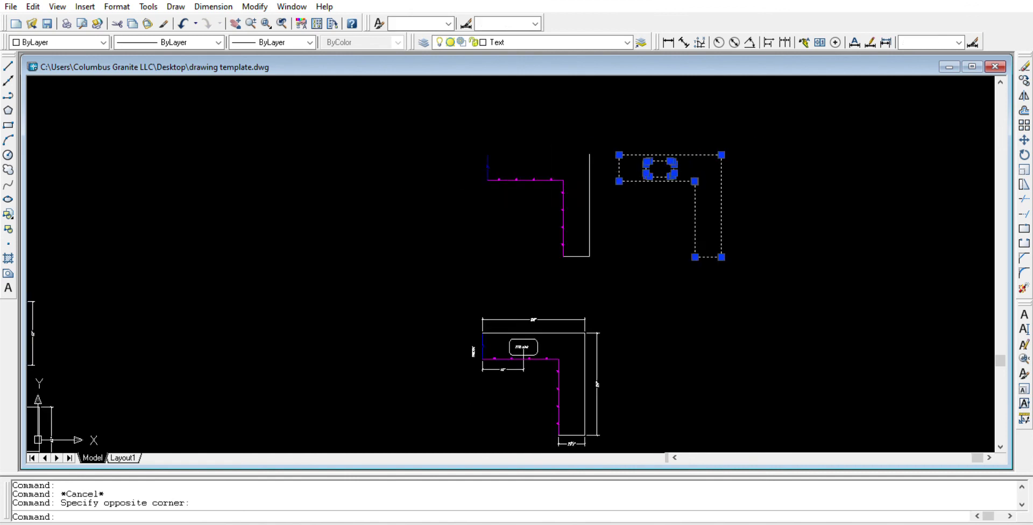
drag(661, 172, 673, 99)
key(Escape)
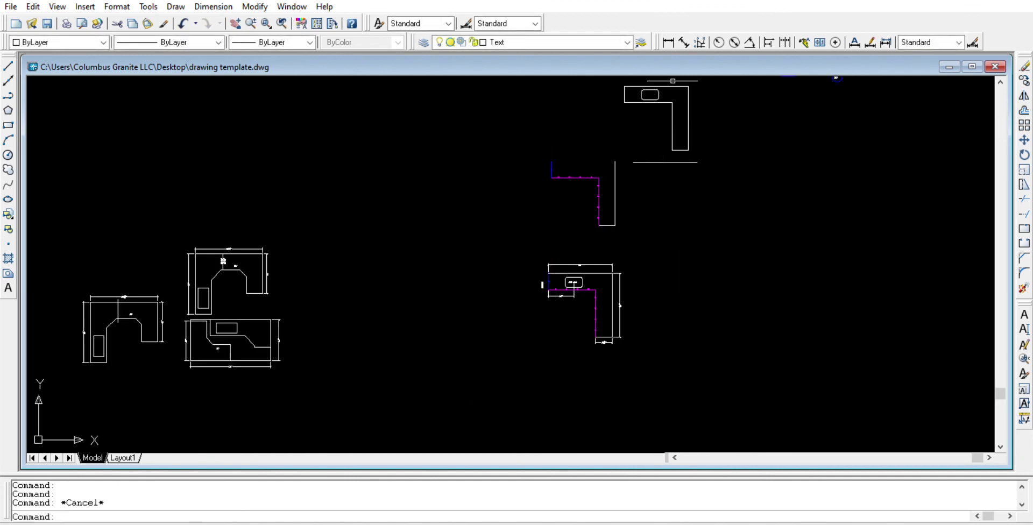
Step: Erase the leftover edge lines of the upper copy, including the inner corner arc and the loose back edge line
scroll(676, 83, up, 5)
click(628, 337)
key(Escape)
scroll(542, 258, down, 3)
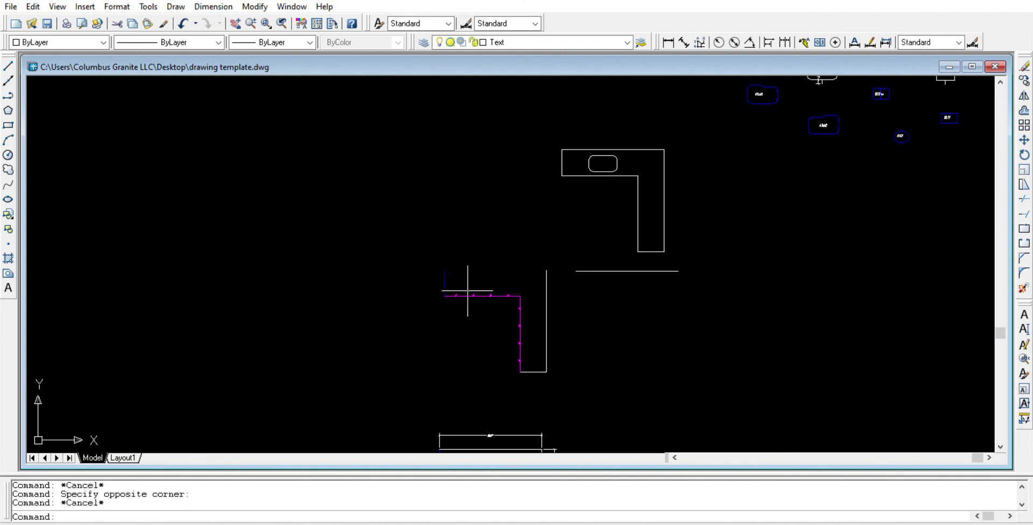
click(429, 266)
click(709, 383)
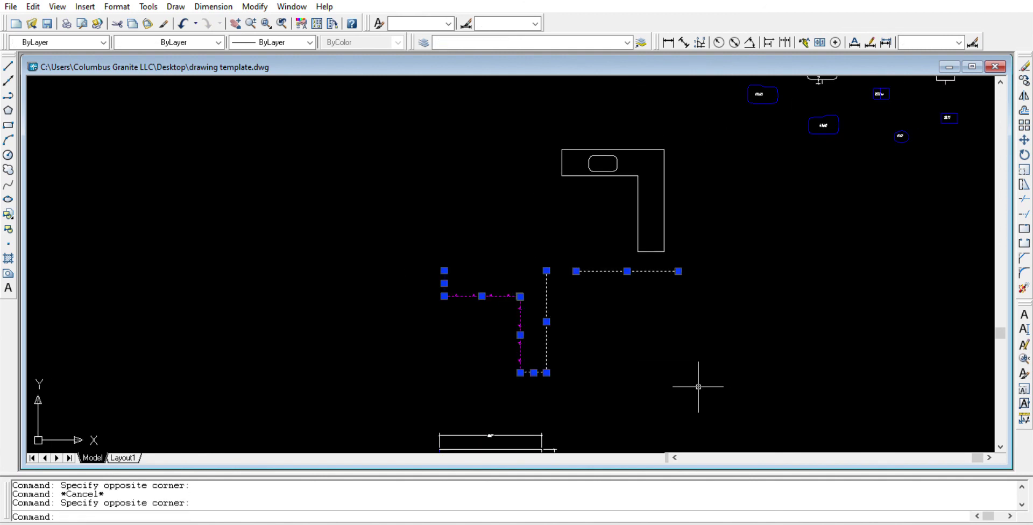
key(Delete)
Step: Move the L-shaped boundary outline with its sink down to just above the dimensioned countertop
click(539, 136)
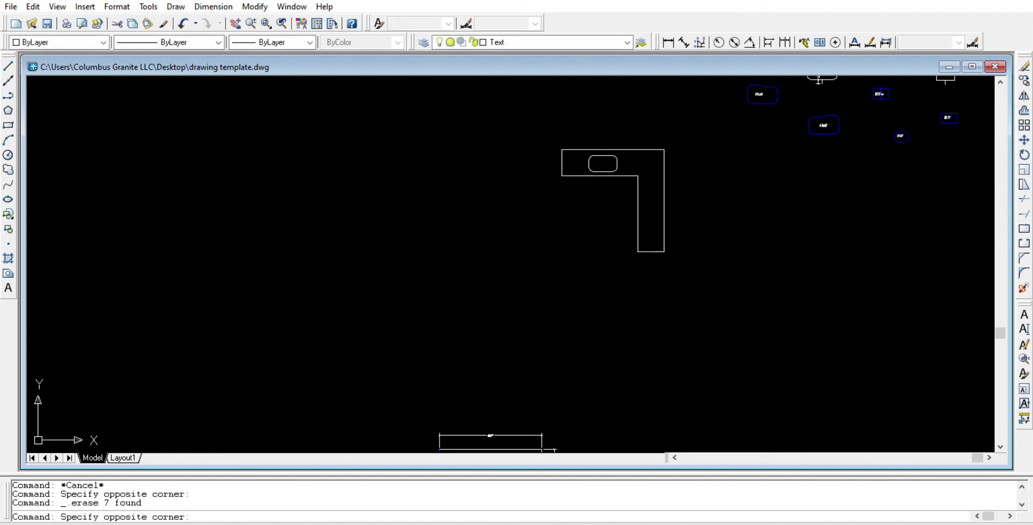
click(699, 285)
scroll(696, 283, down, 4)
drag(676, 265, 633, 323)
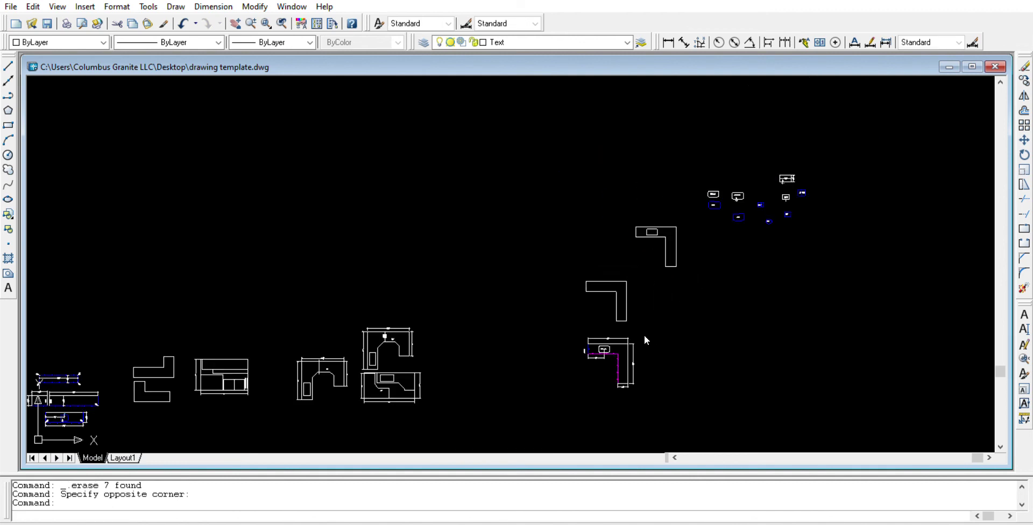
key(Escape)
scroll(614, 323, up, 6)
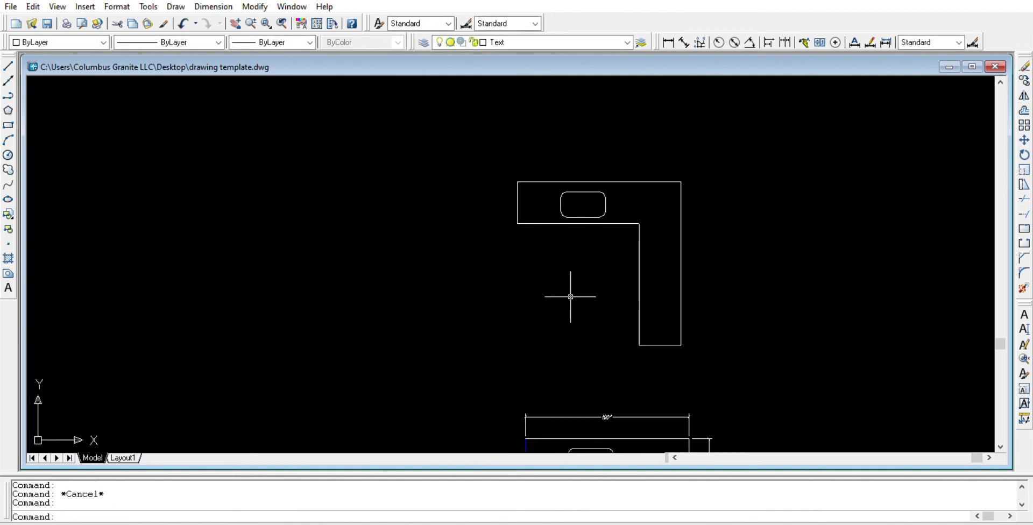
scroll(584, 221, up, 2)
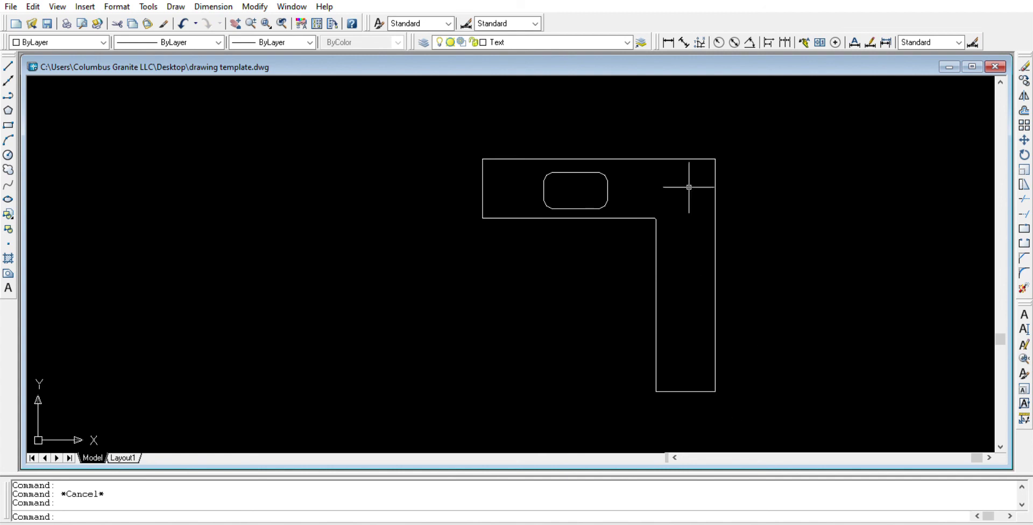
scroll(431, 159, down, 4)
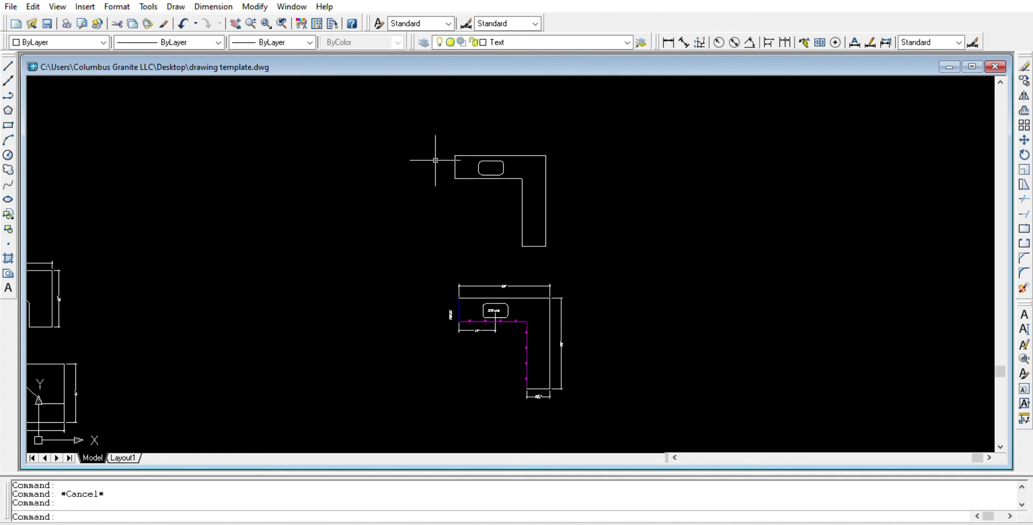
Step: Start plotting the drawing and define the plot area as a window enclosing the dimensioned countertop, its fridge label and all dimensions
scroll(540, 416, up, 3)
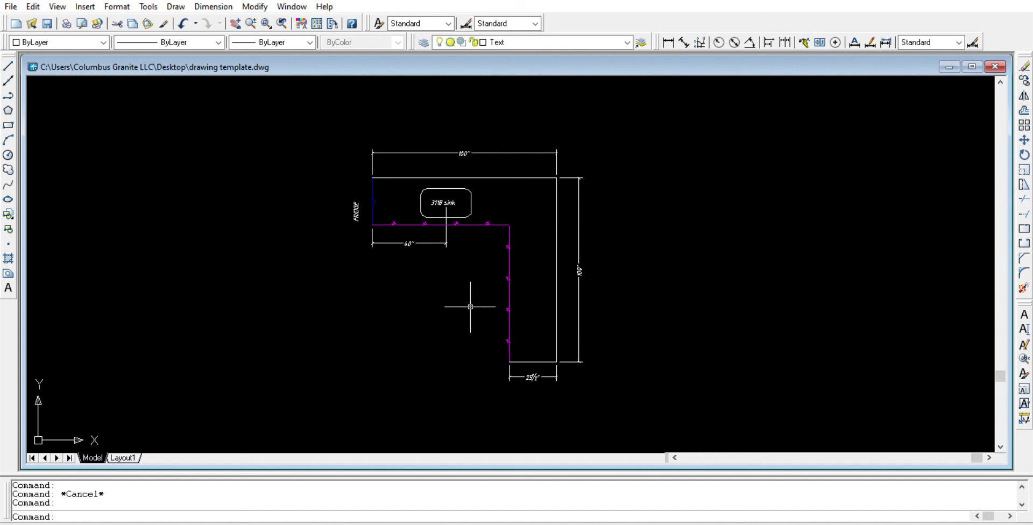
key(ctrl+s)
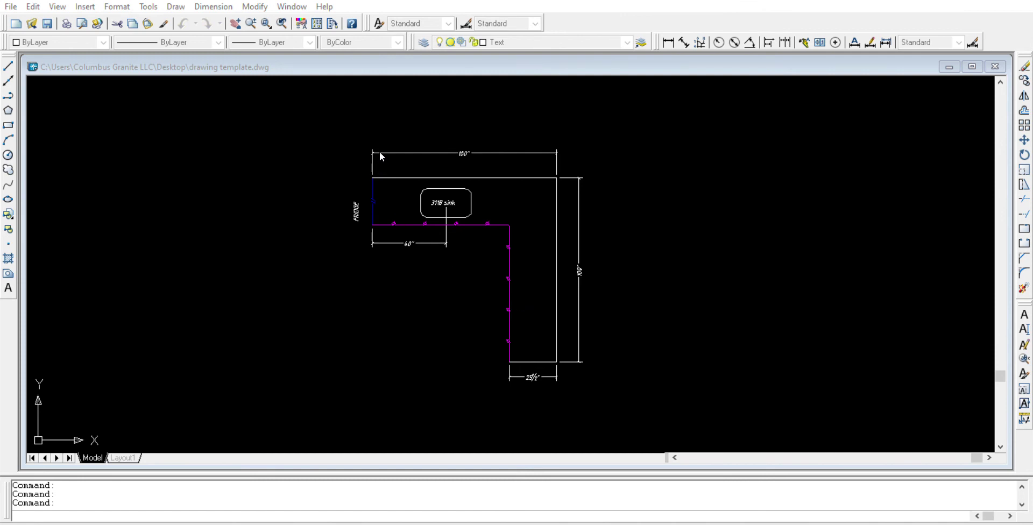
key(ctrl+p)
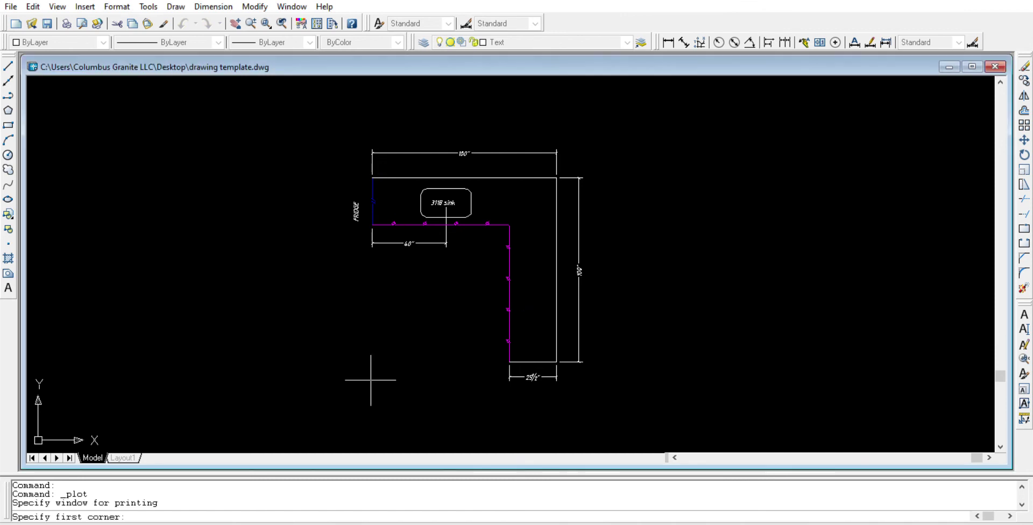
click(317, 120)
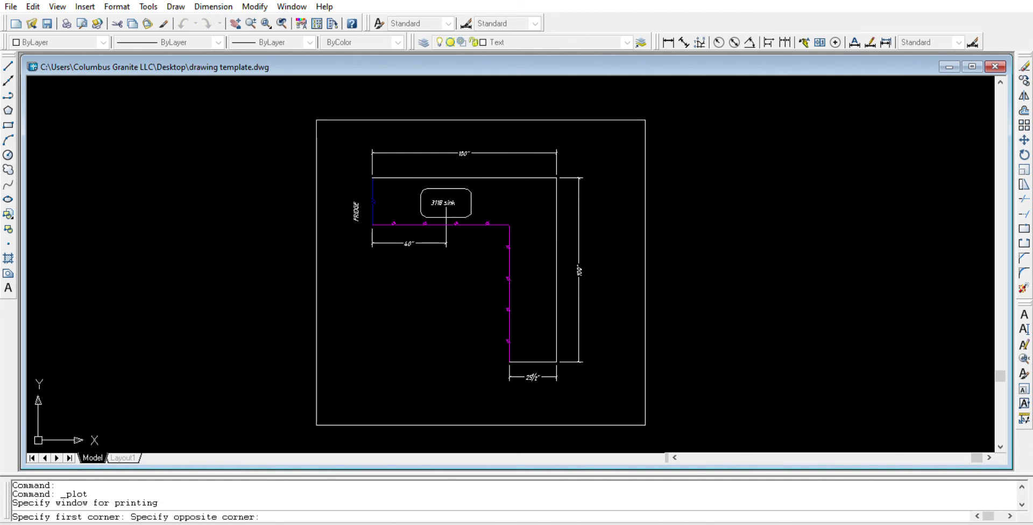
click(645, 424)
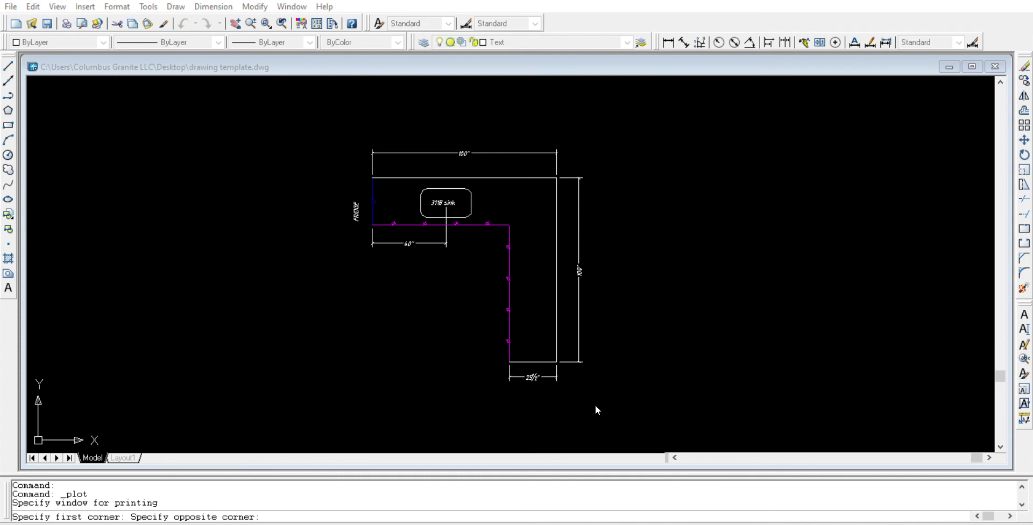